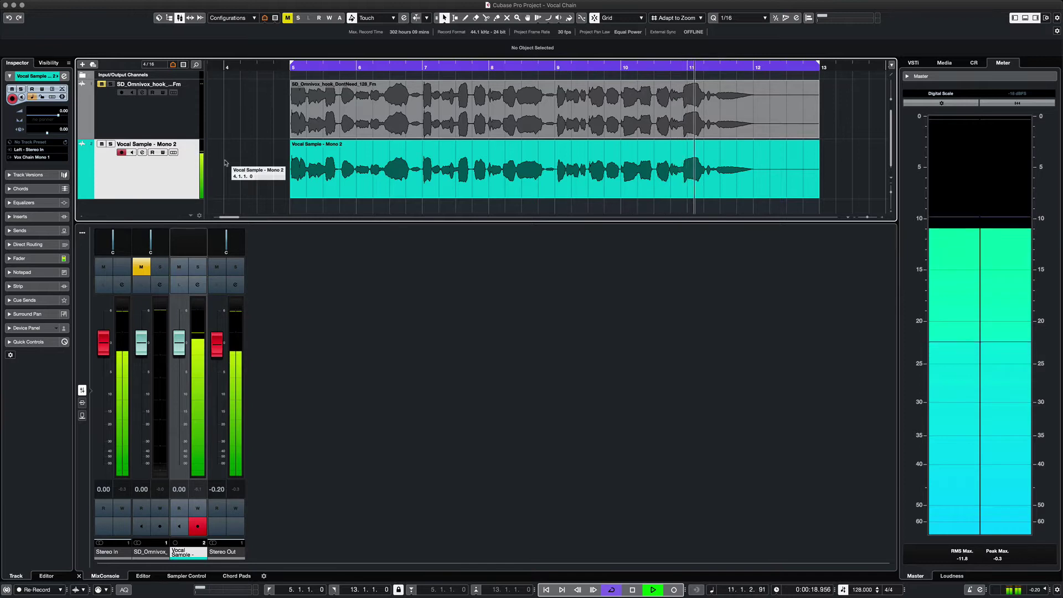
# Step: Stop the vocal sample's playback so the project returns to bar 5
pyautogui.press('space')
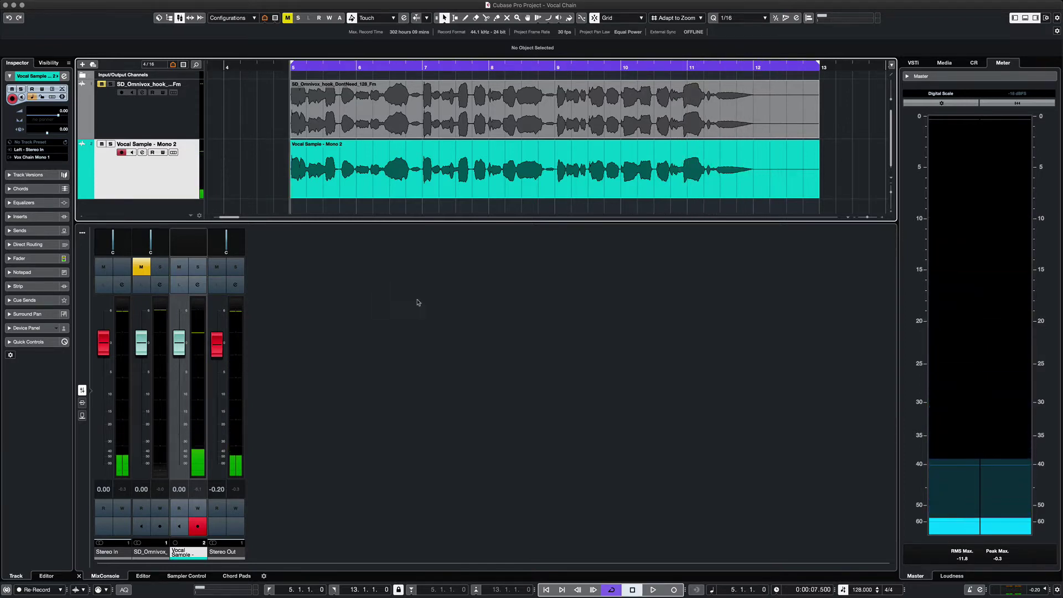
# Step: Add a group track named 'Vox Chain Mono 1' to the MixConsole, inside a Group Tracks folder
pyautogui.rightClick(431, 315)
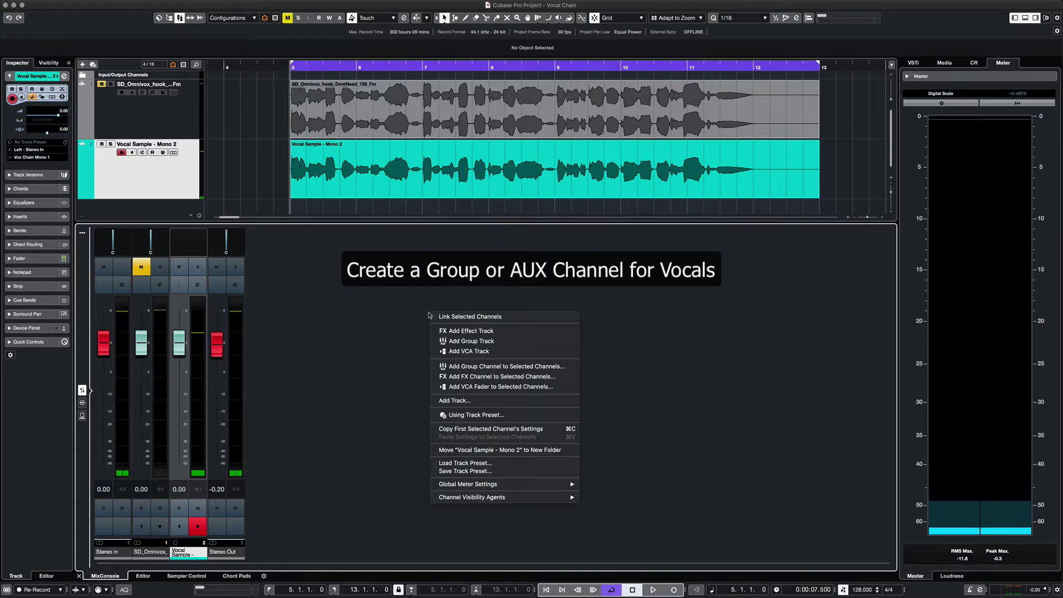
pyautogui.click(461, 342)
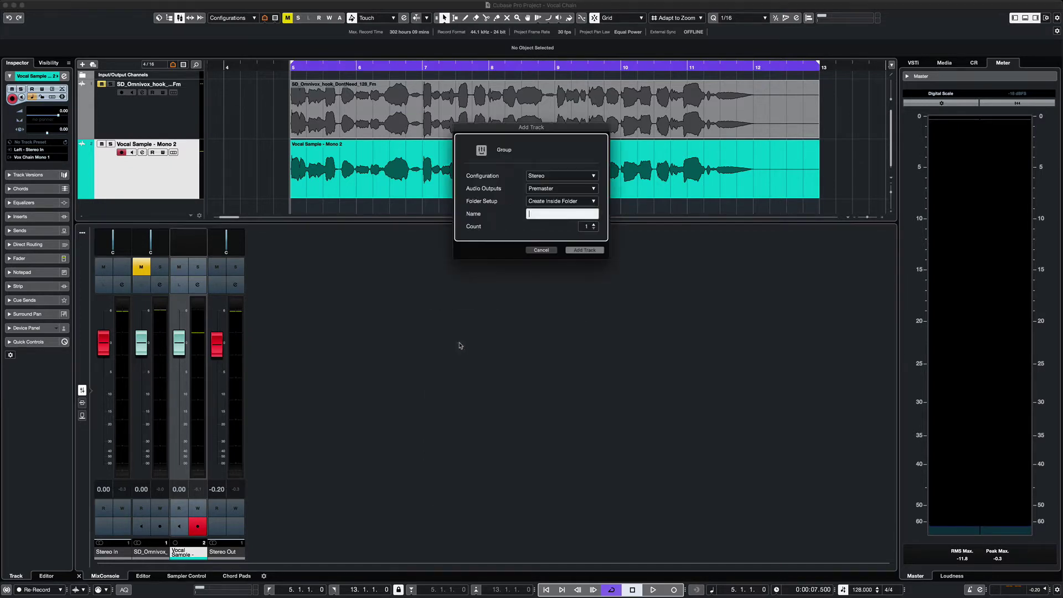
pyautogui.click(541, 250)
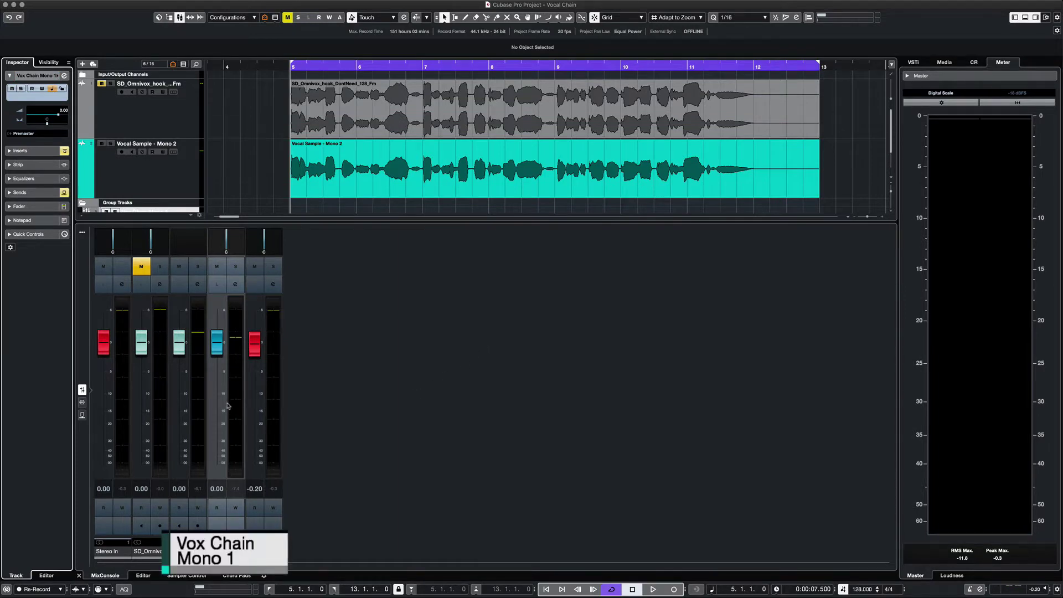
# Step: Open Vox Chain Mono 1's first Frequency EQ and ease band 4 during playback, cutting lows at 133 Hz
pyautogui.click(82, 403)
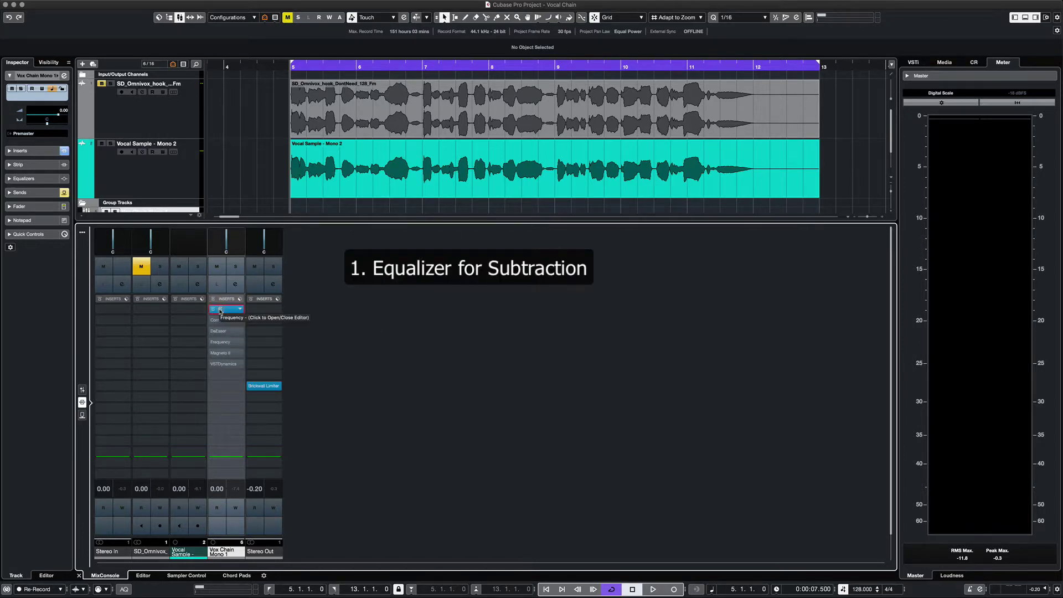
pyautogui.click(220, 310)
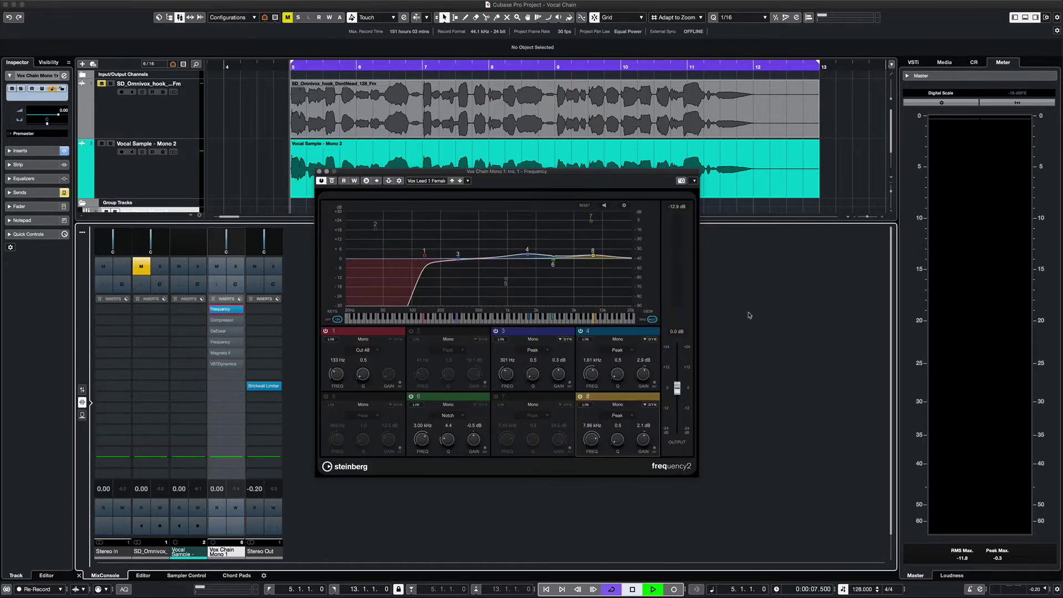
pyautogui.press('space')
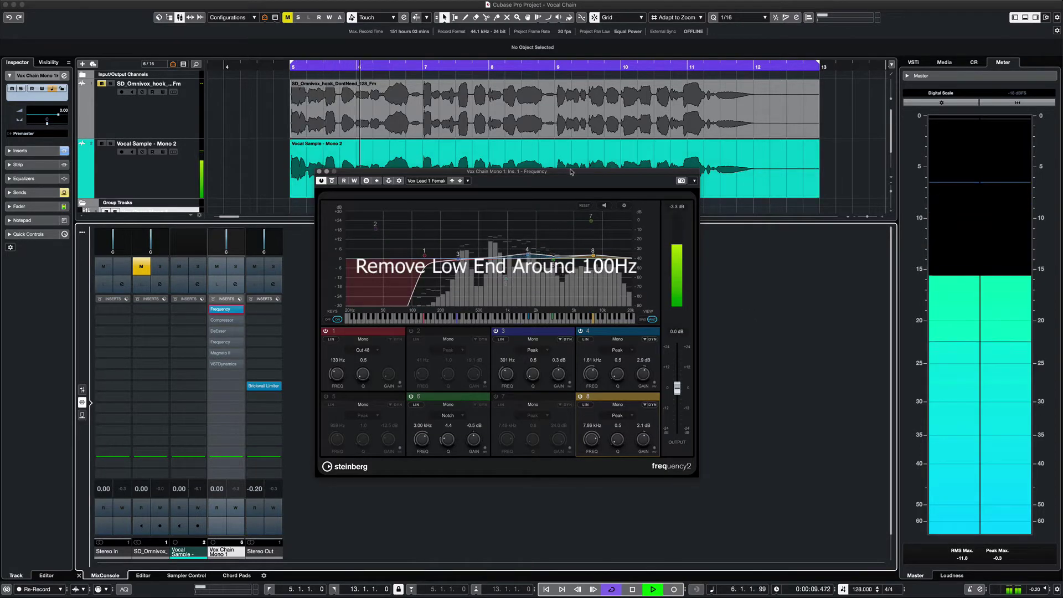
pyautogui.moveTo(570, 172); pyautogui.dragTo(626, 222)
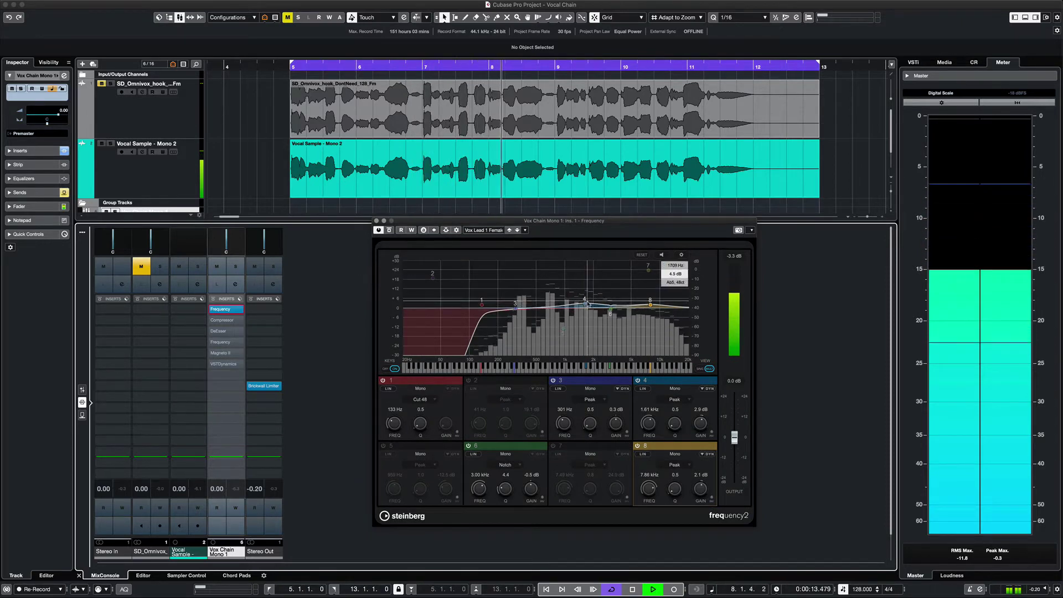
pyautogui.moveTo(584, 304); pyautogui.dragTo(585, 304)
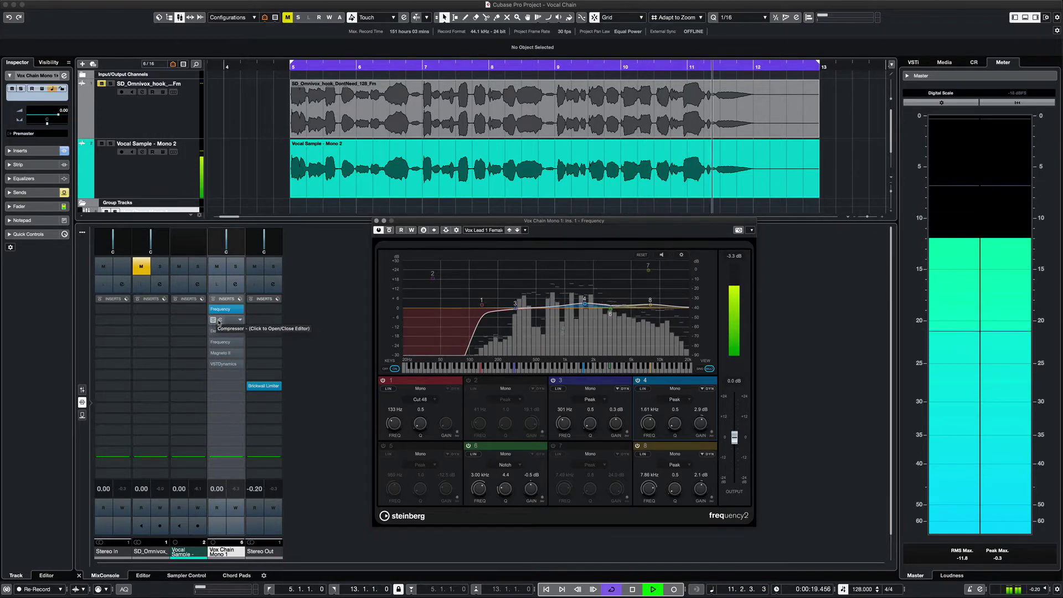
# Step: Enable the group's Compressor at a 4.51:1 ratio, then bring up the DeEsser with its female-vocal preset
pyautogui.click(214, 320)
pyautogui.click(220, 321)
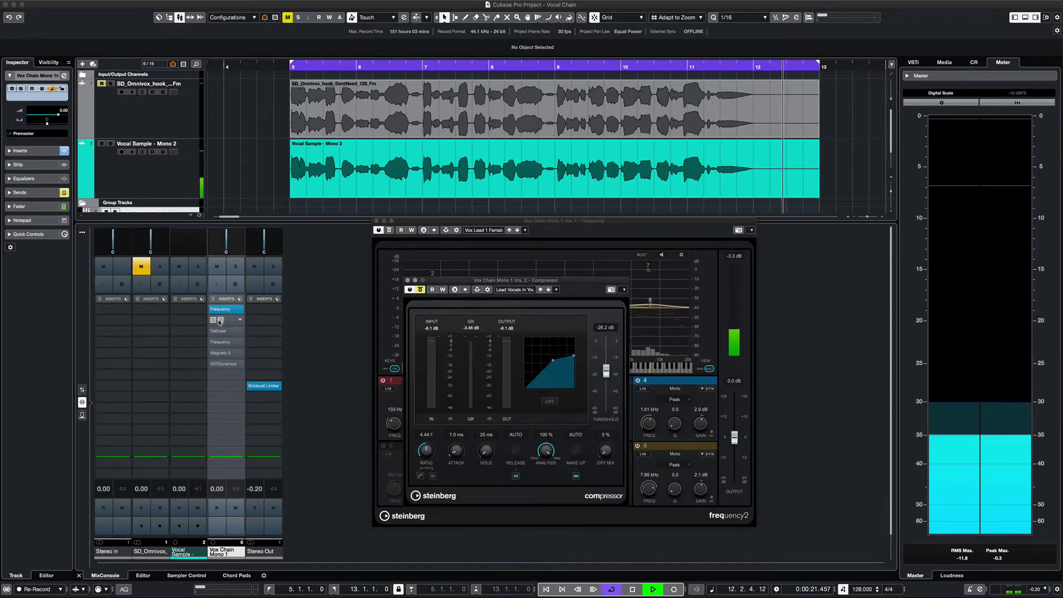
pyautogui.click(420, 290)
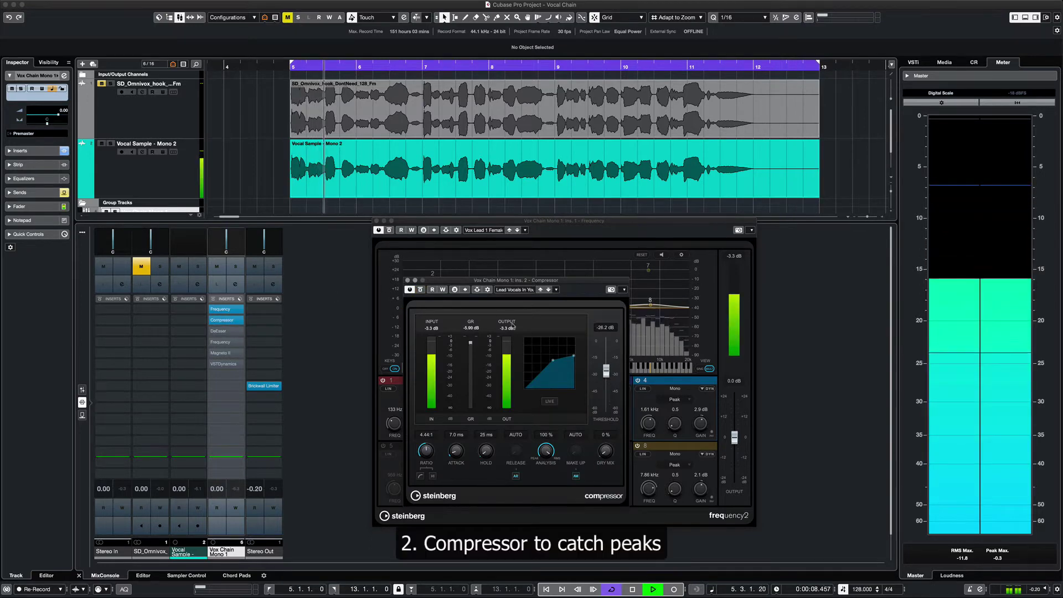
pyautogui.click(377, 220)
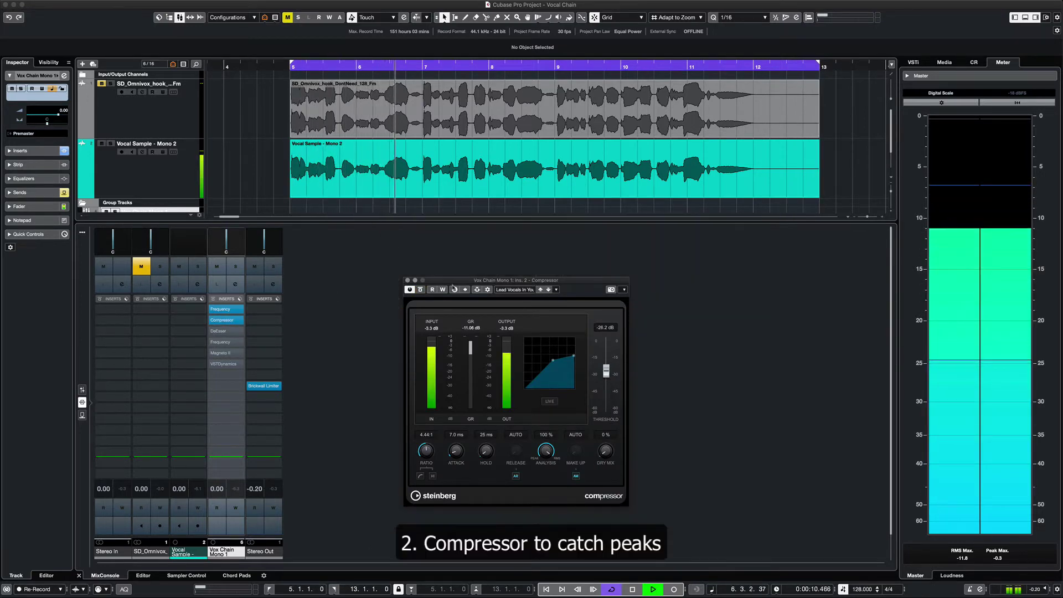
pyautogui.moveTo(532, 285); pyautogui.dragTo(549, 253)
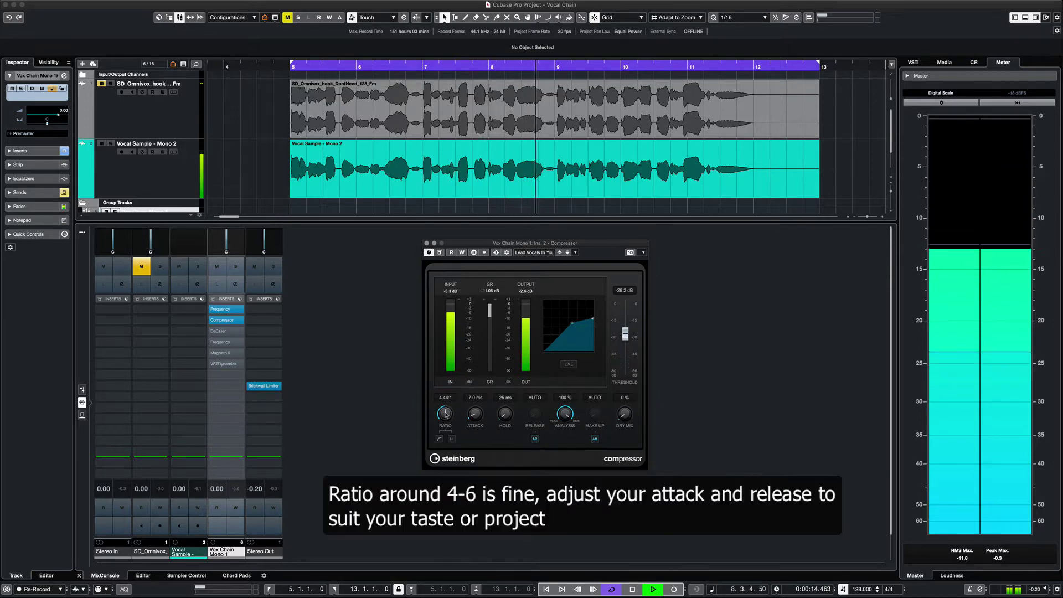
pyautogui.scroll(1, 446, 413)
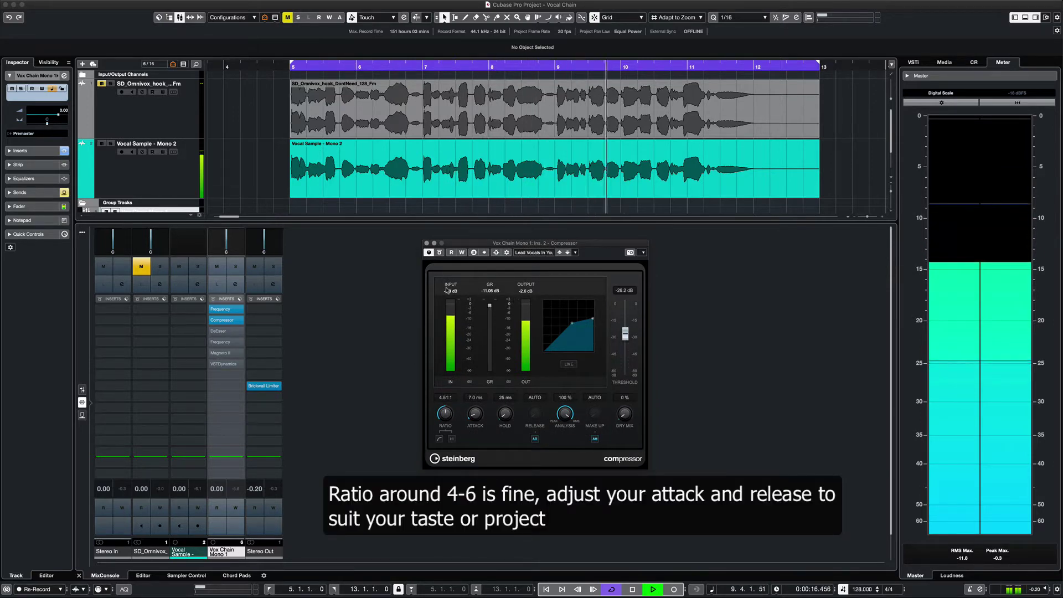
pyautogui.click(427, 244)
pyautogui.click(220, 331)
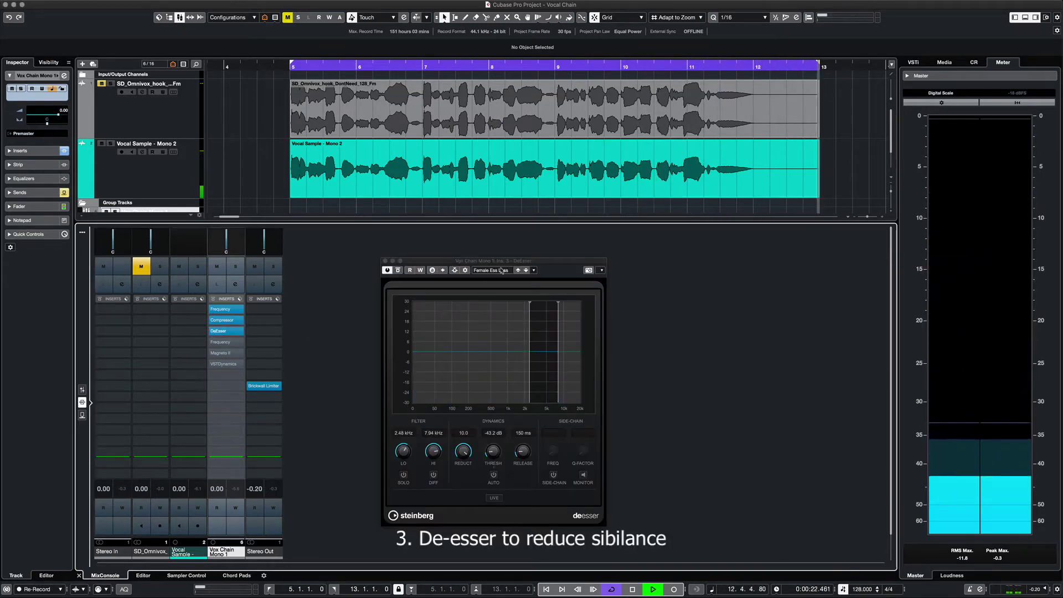
# Step: Move the DeEsser editor aside while it tames the vocal's sibilance, then close it
pyautogui.moveTo(528, 261); pyautogui.dragTo(563, 244)
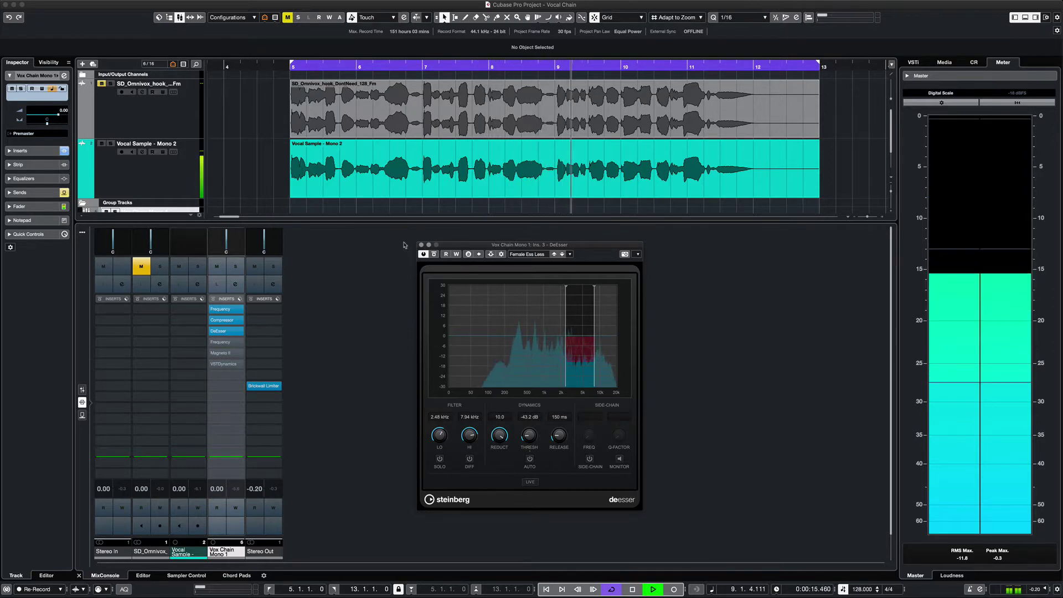
pyautogui.click(421, 245)
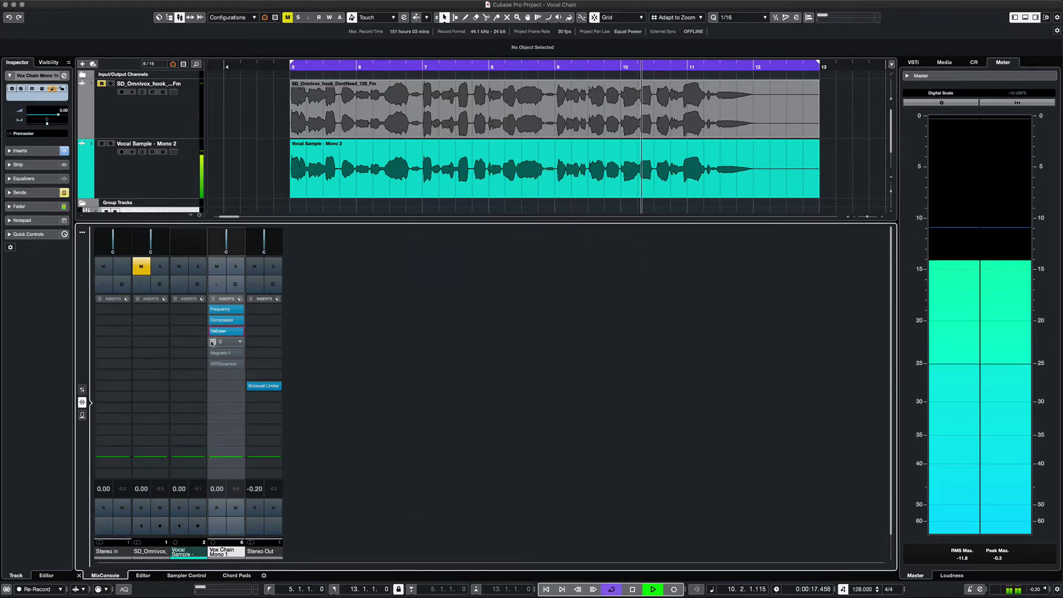
# Step: Move band 6 of the fourth-slot Frequency EQ to 3.15 kHz at -2.7 dB, then close it
pyautogui.click(220, 343)
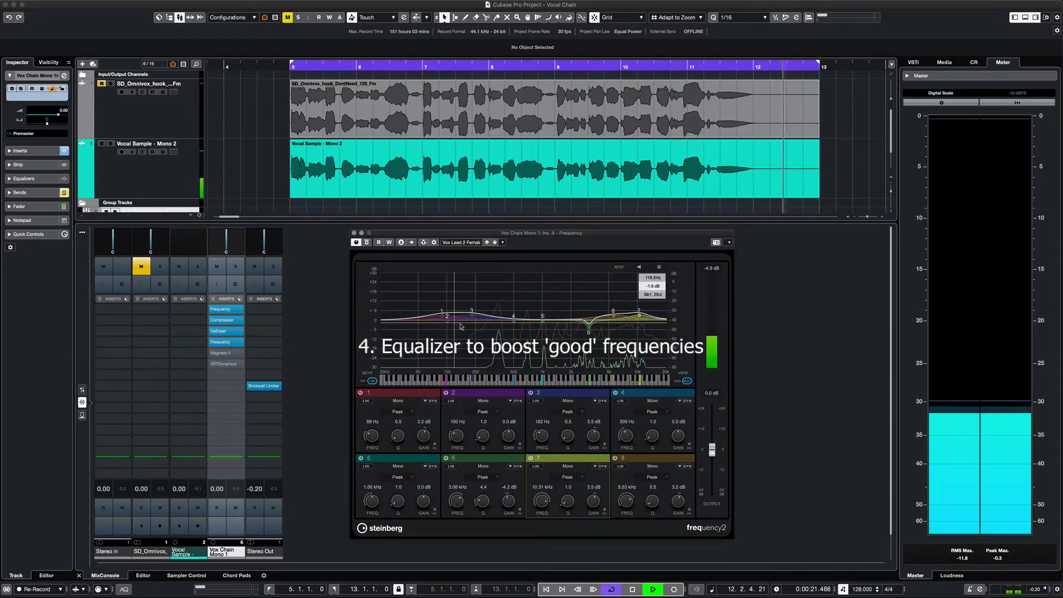
pyautogui.moveTo(589, 330); pyautogui.dragTo(591, 328)
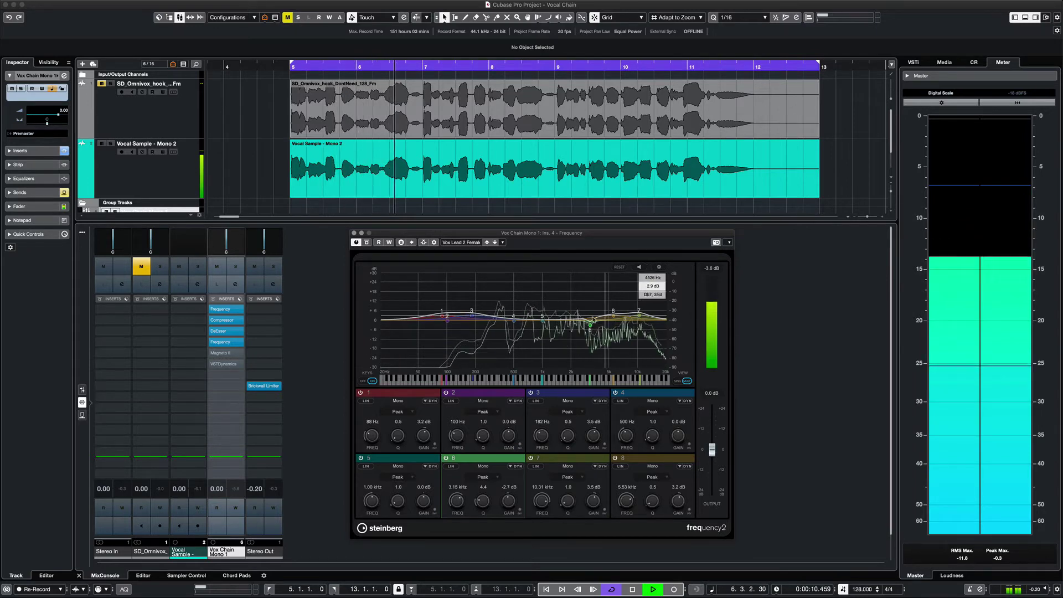
pyautogui.click(354, 233)
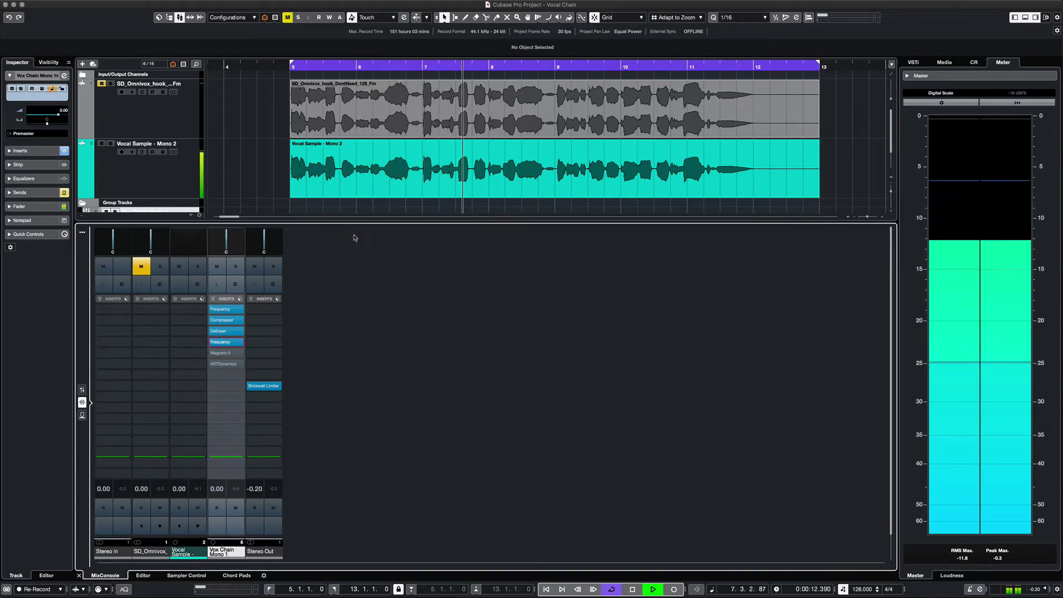
# Step: Activate Magneto II with Solo off, Dual Mode off and saturation at 86%, then close it
pyautogui.click(219, 353)
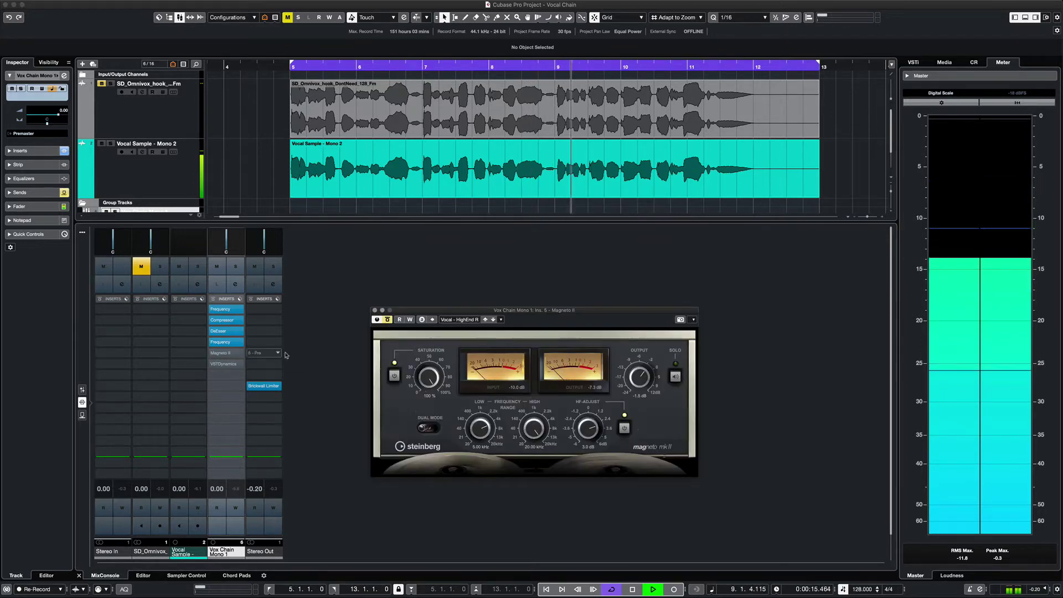
pyautogui.click(387, 321)
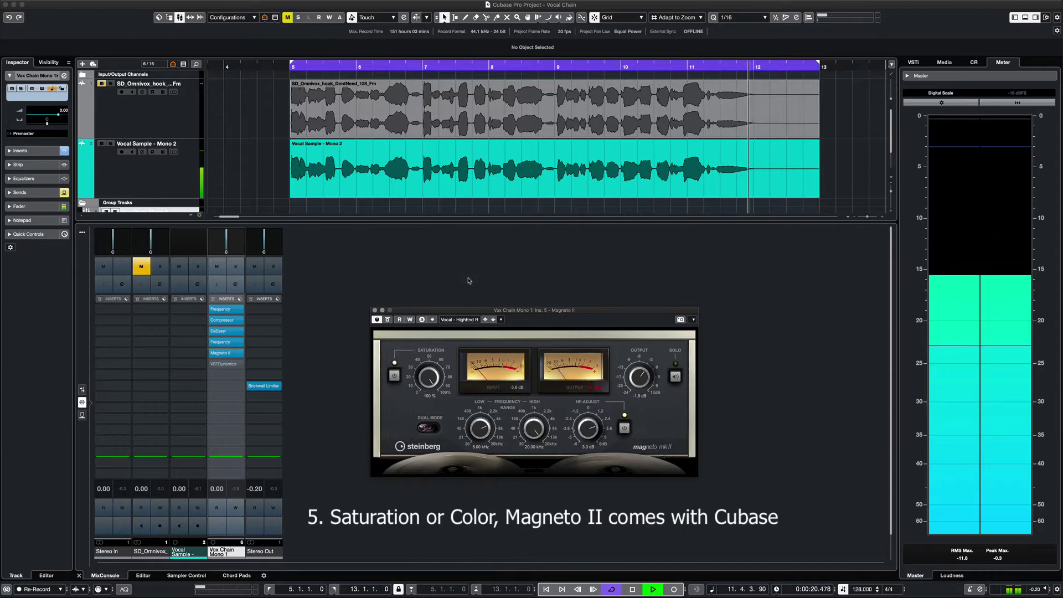
pyautogui.click(676, 378)
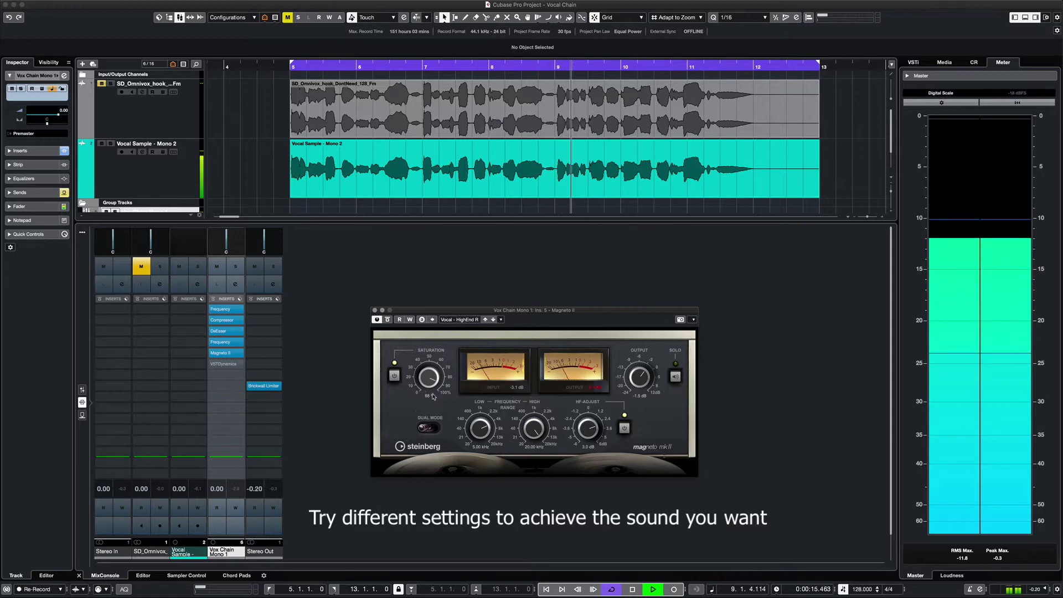
pyautogui.click(436, 429)
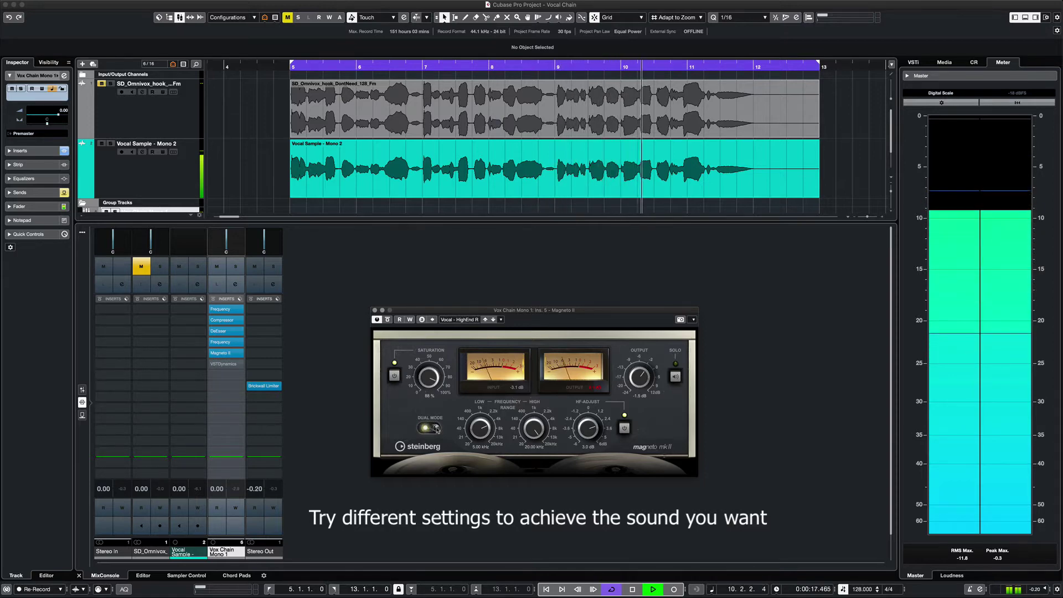
pyautogui.click(437, 428)
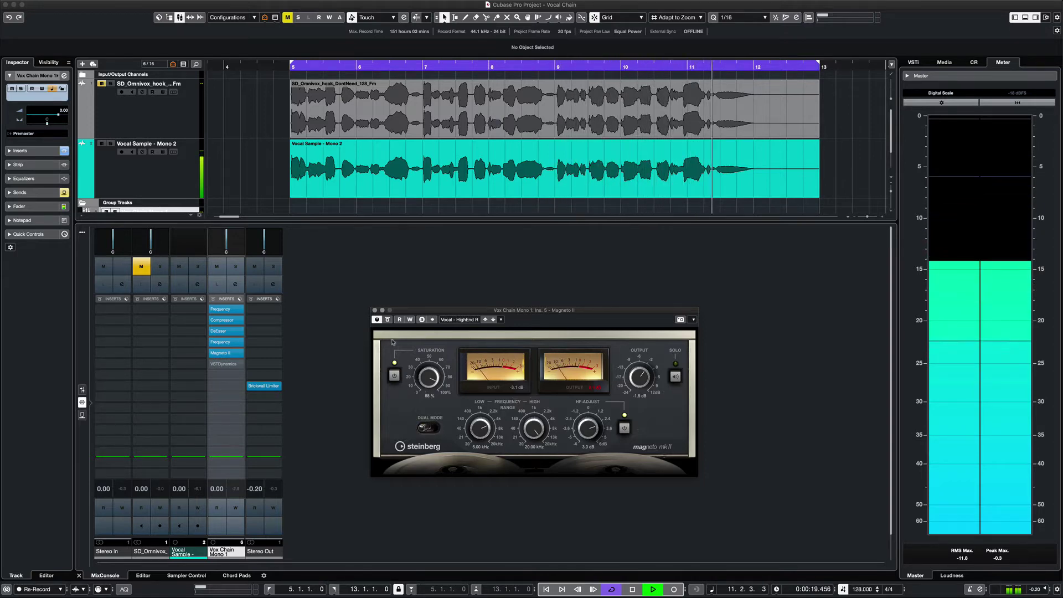
pyautogui.click(374, 311)
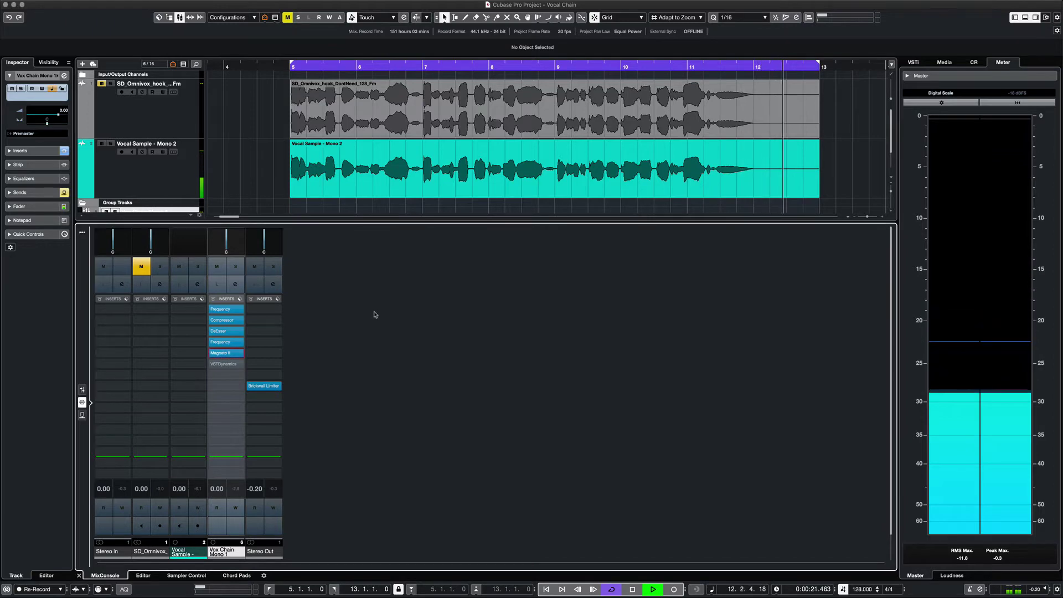
# Step: Switch on the sixth-slot VSTDynamics (Rock Lead Vocals) and shorten Gate Hold to 565 ms
pyautogui.click(220, 367)
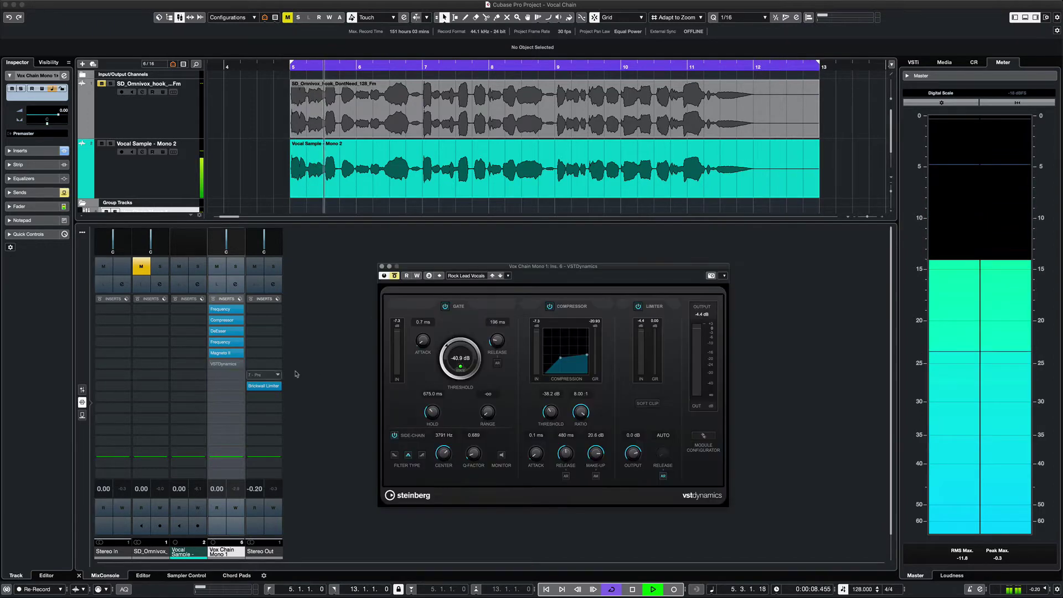
pyautogui.click(394, 276)
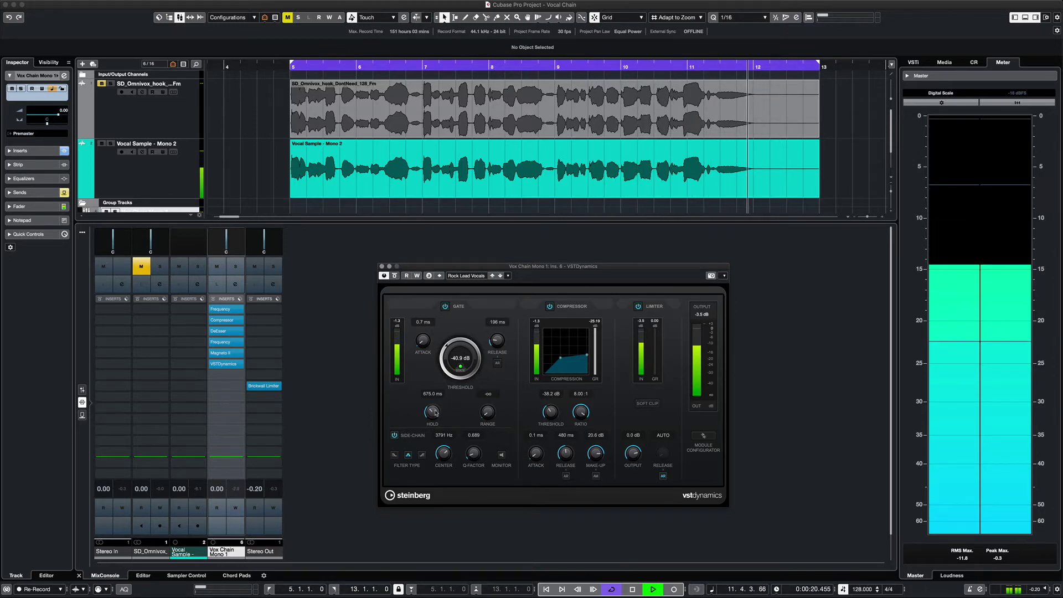
pyautogui.moveTo(432, 412); pyautogui.dragTo(432, 416)
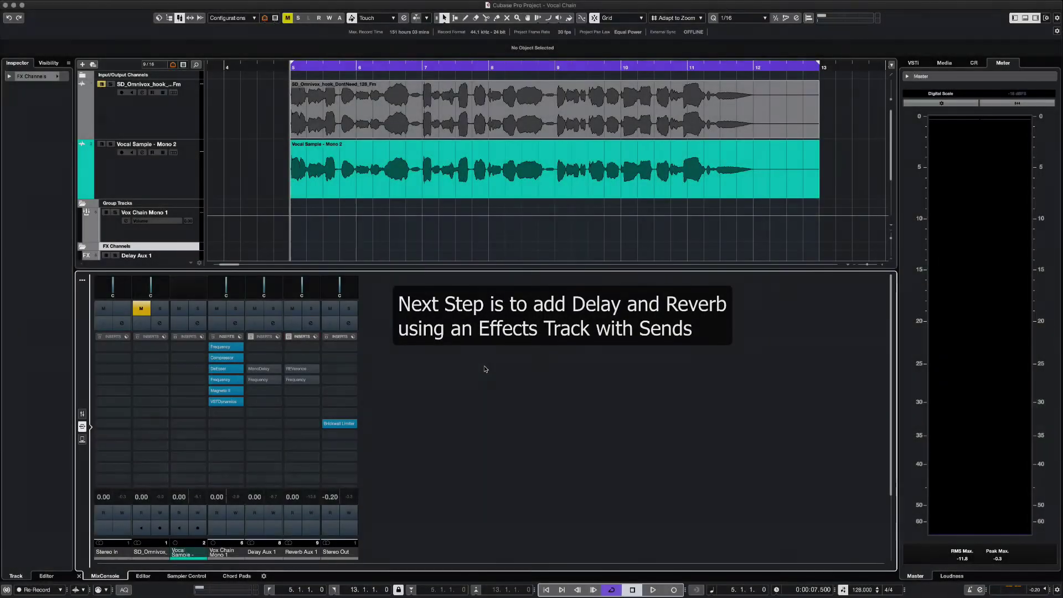
pyautogui.rightClick(482, 366)
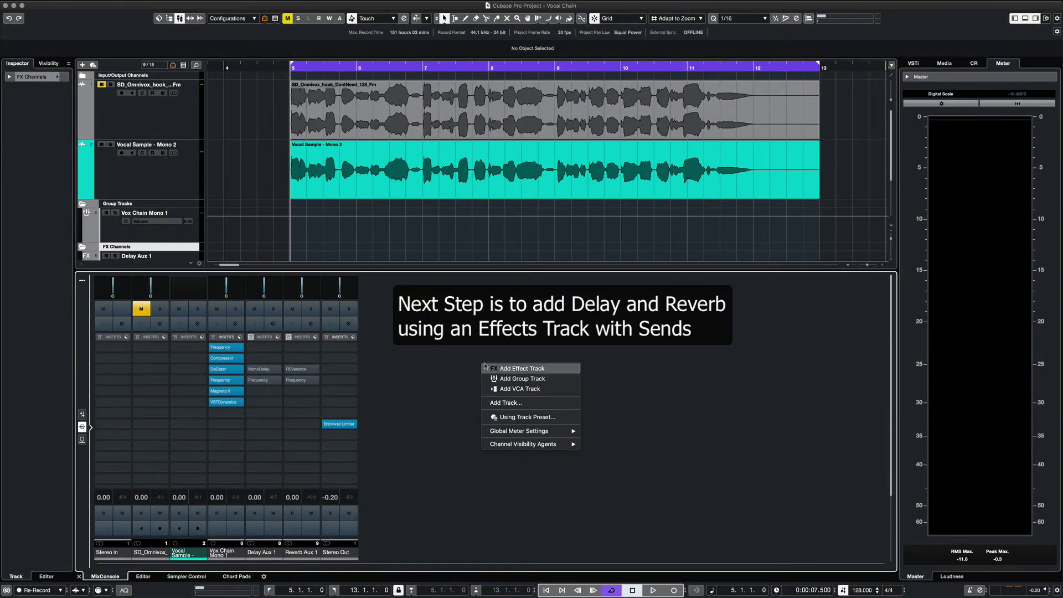
pyautogui.click(520, 369)
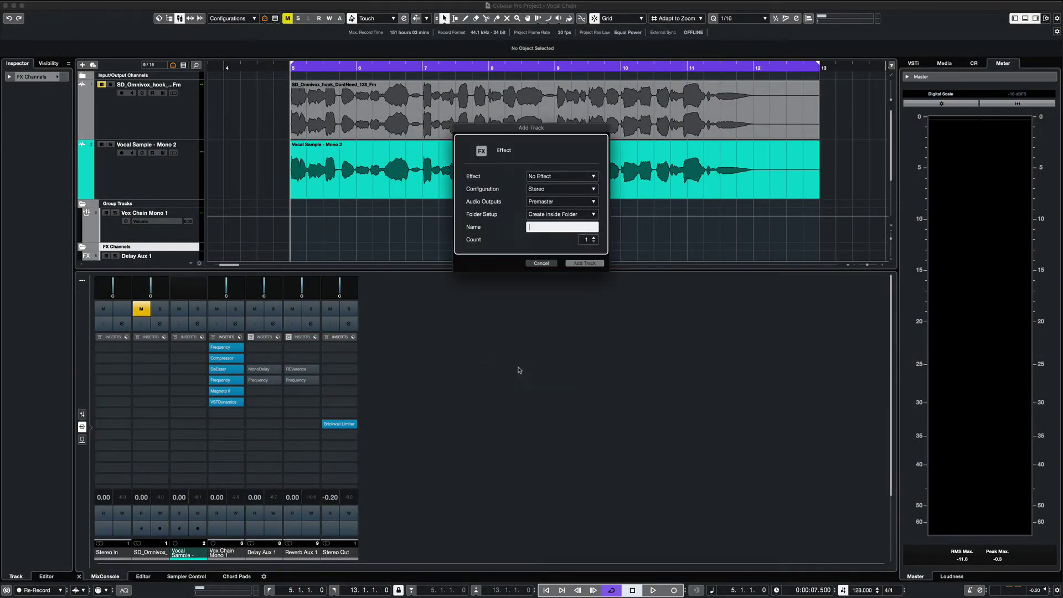
pyautogui.click(564, 177)
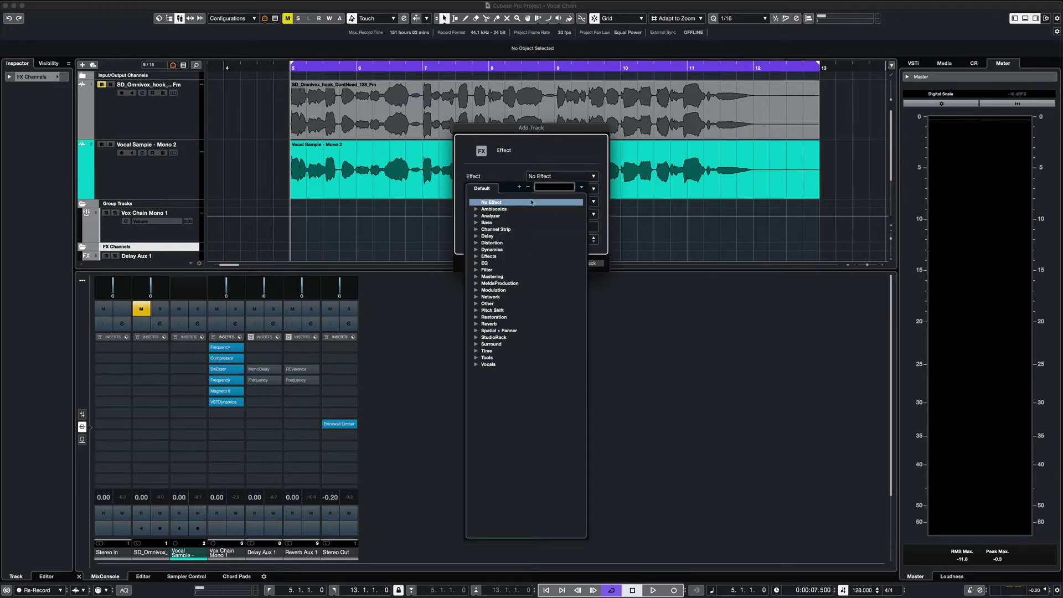
pyautogui.click(496, 131)
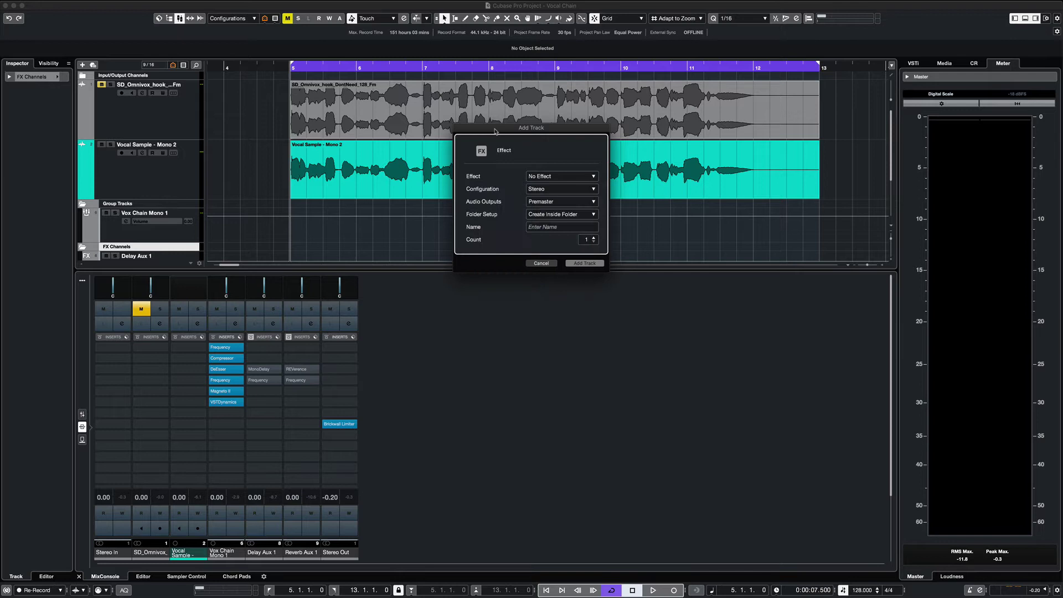
pyautogui.click(547, 264)
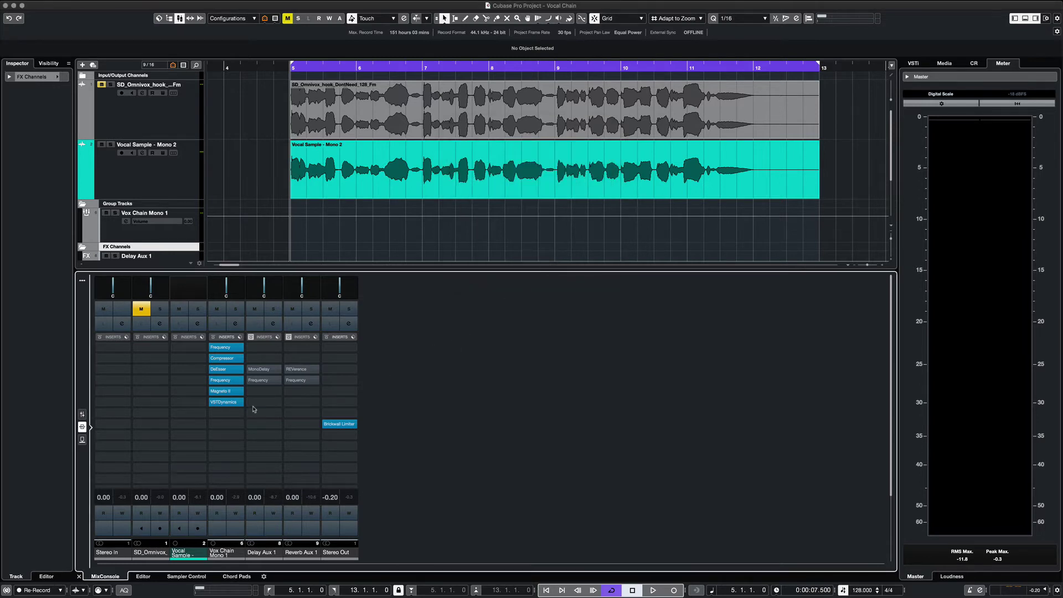
# Step: Activate Delay Aux 1's MonoDelay at 469.0 ms and its wide-bandpass Frequency EQ during playback
pyautogui.click(259, 370)
pyautogui.click(251, 370)
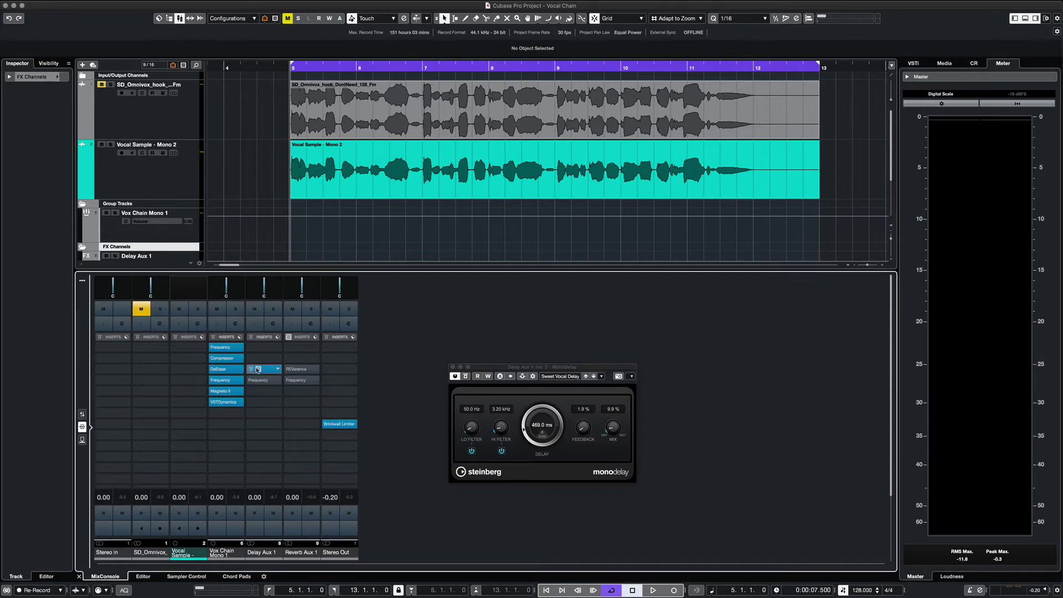
pyautogui.press('space')
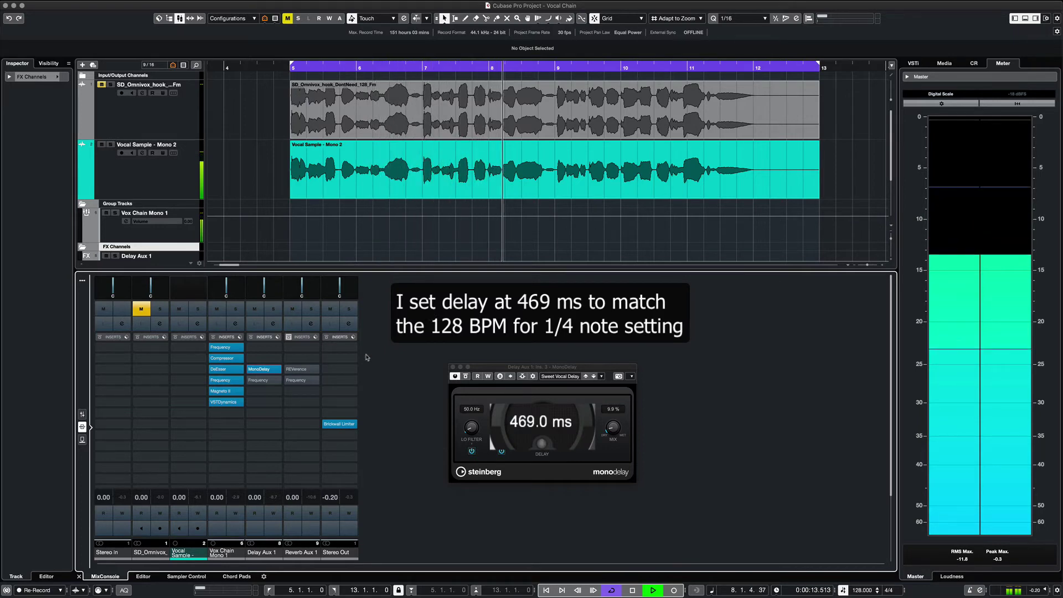
pyautogui.click(260, 382)
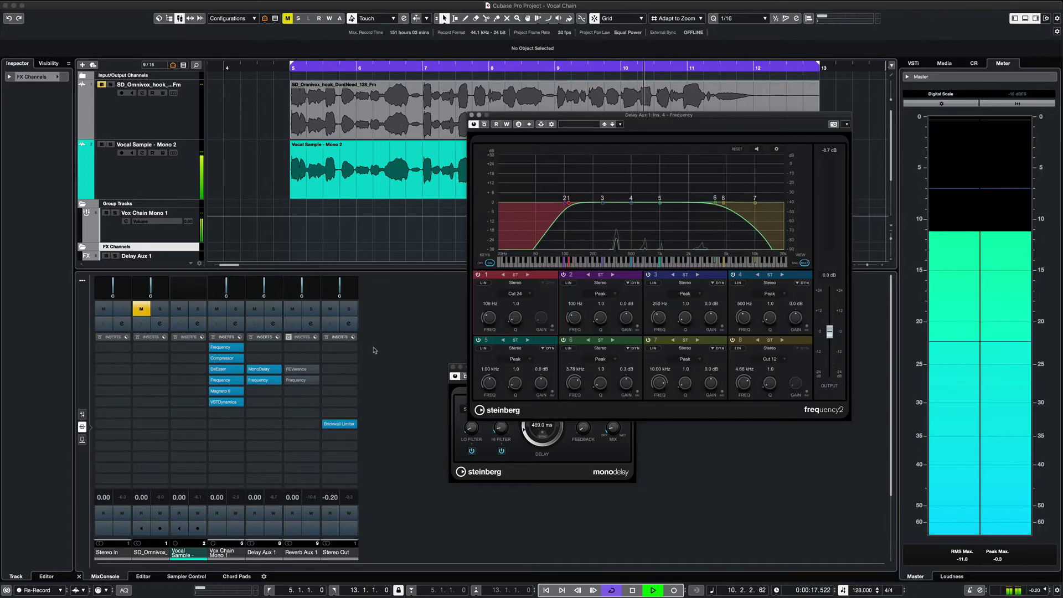
pyautogui.moveTo(656, 141); pyautogui.dragTo(783, 204)
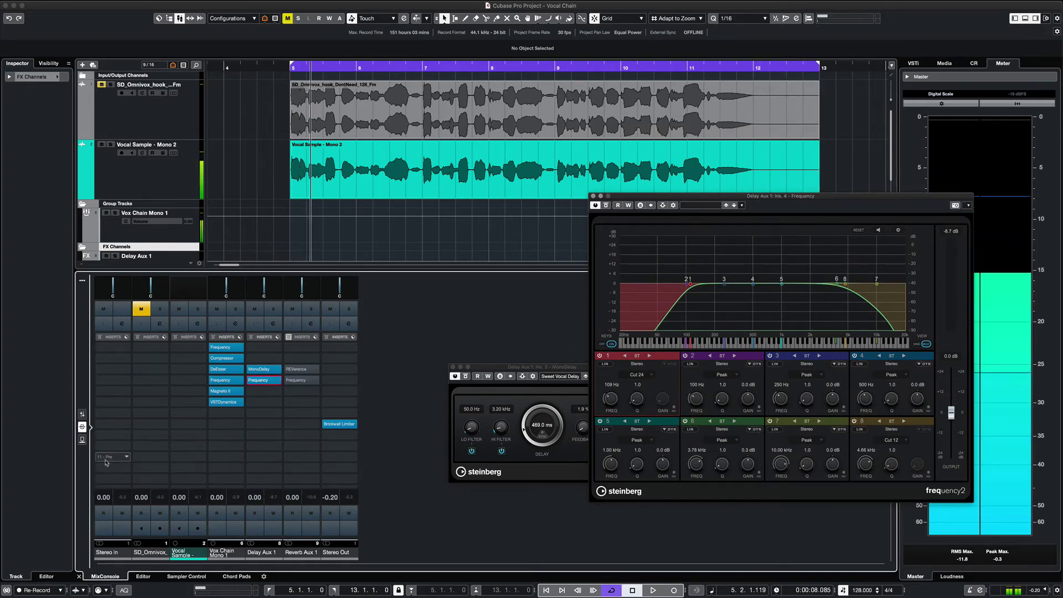
pyautogui.click(81, 441)
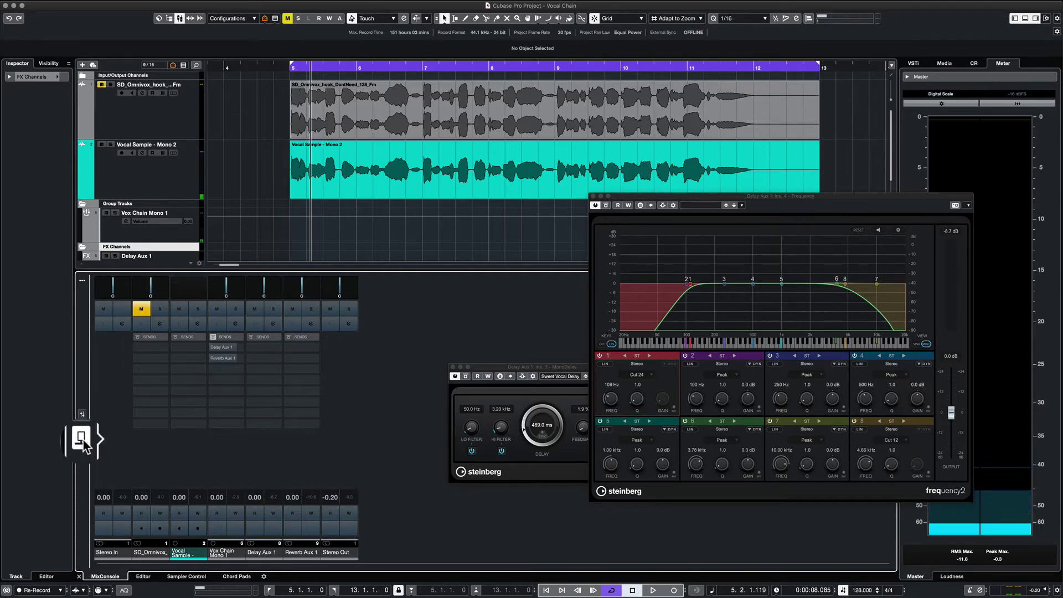
# Step: Turn on Vox Chain Mono 1's send to Delay Aux 1 and close the delay's Frequency window
pyautogui.click(213, 347)
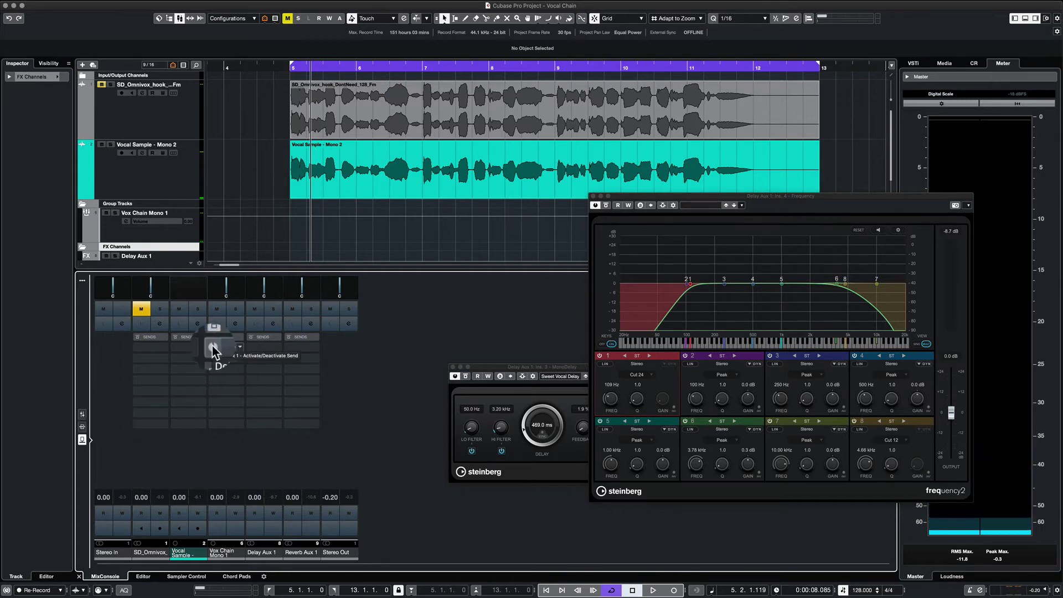
pyautogui.click(82, 416)
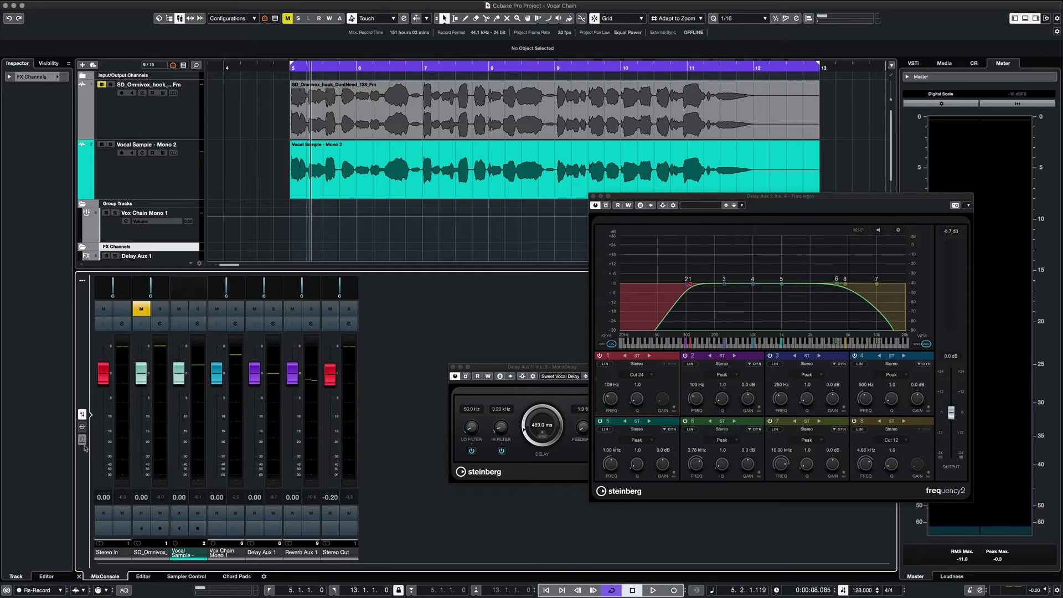
pyautogui.click(83, 428)
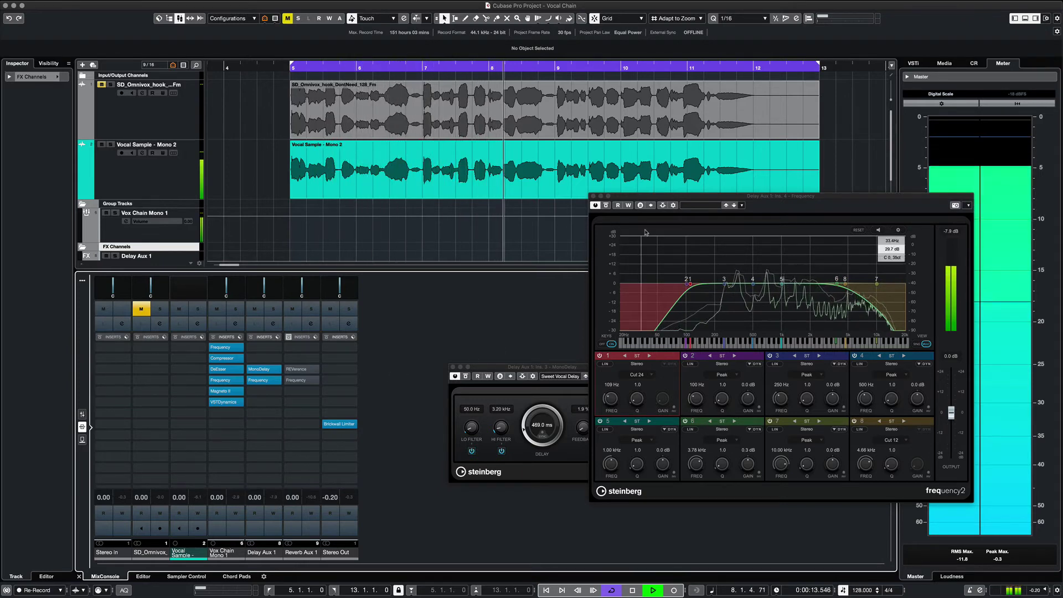
pyautogui.click(593, 196)
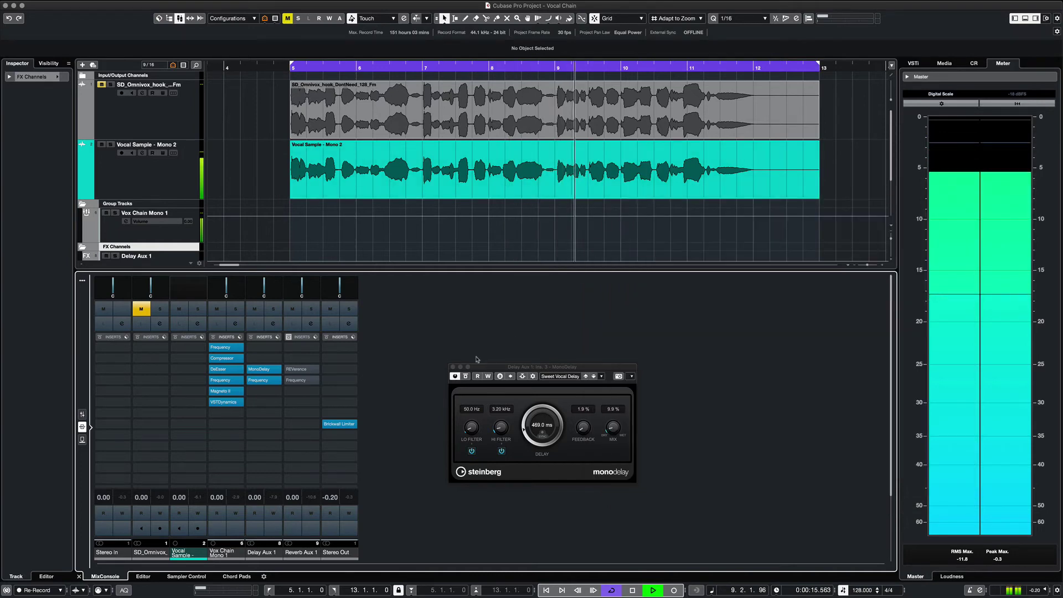
# Step: Close MonoDelay, activate REVerence (LA Studio) and a vocal reverb Frequency EQ on Reverb Aux 1
pyautogui.click(453, 367)
pyautogui.moveTo(289, 370)
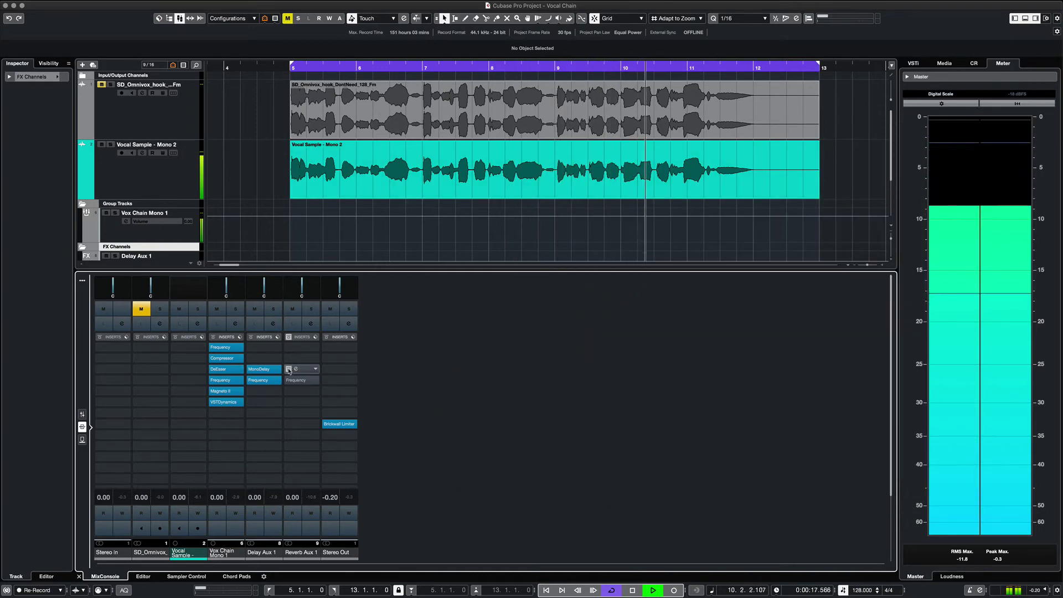
pyautogui.click(296, 369)
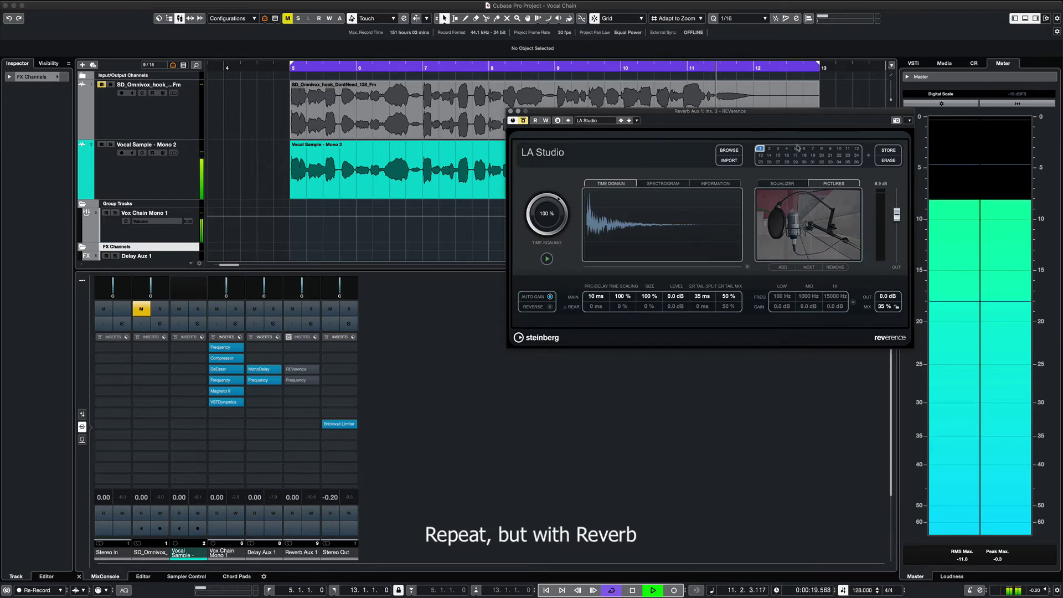
pyautogui.moveTo(782, 114); pyautogui.dragTo(697, 270)
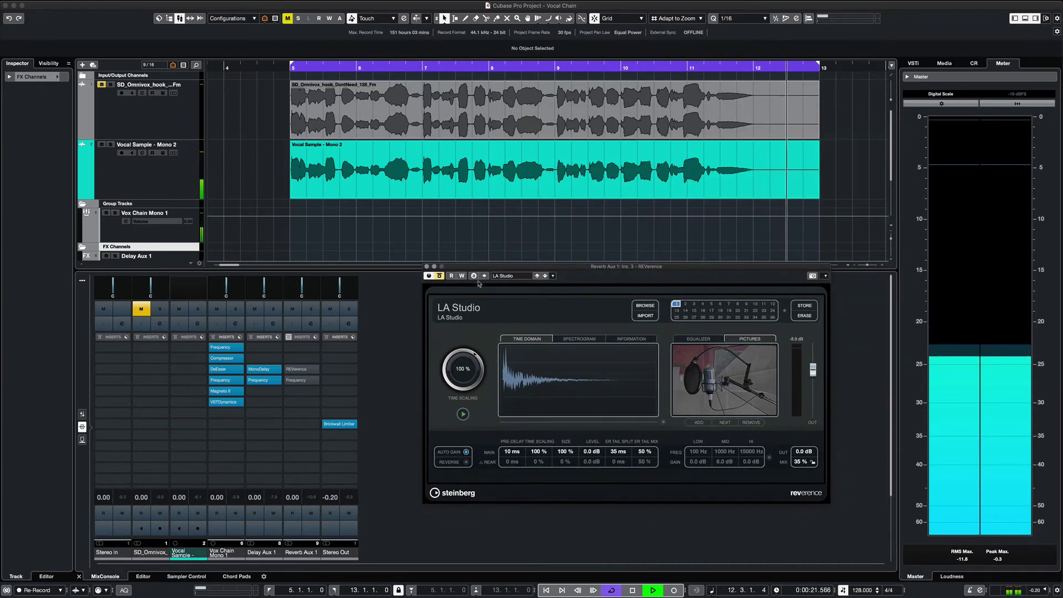
pyautogui.click(440, 276)
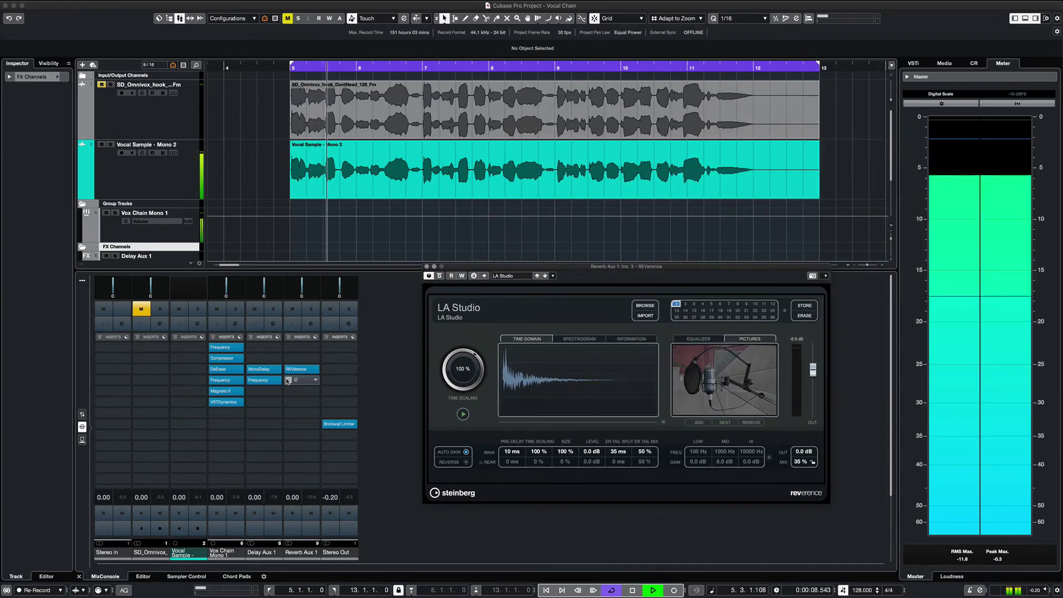
pyautogui.click(297, 381)
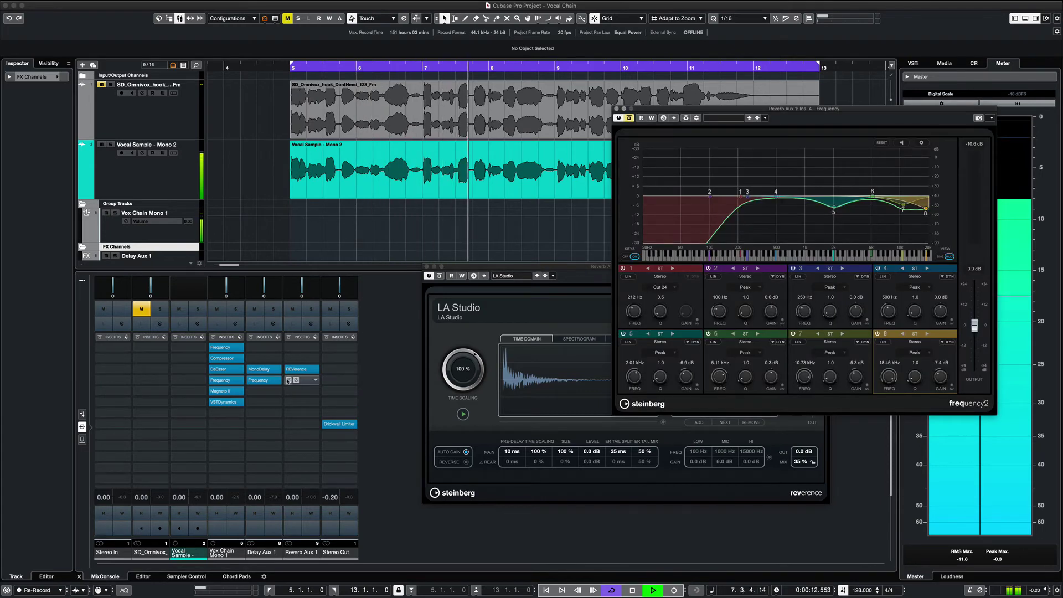
pyautogui.click(82, 441)
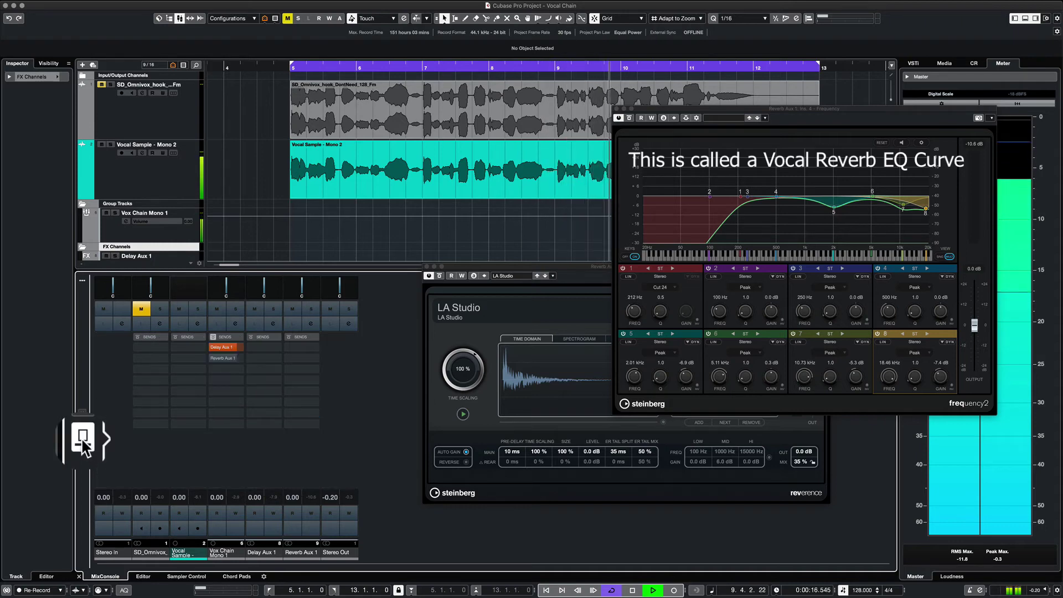
# Step: Turn on Vox Chain Mono 1's send to Reverb Aux 1 and close the Frequency and REVerence windows
pyautogui.click(212, 358)
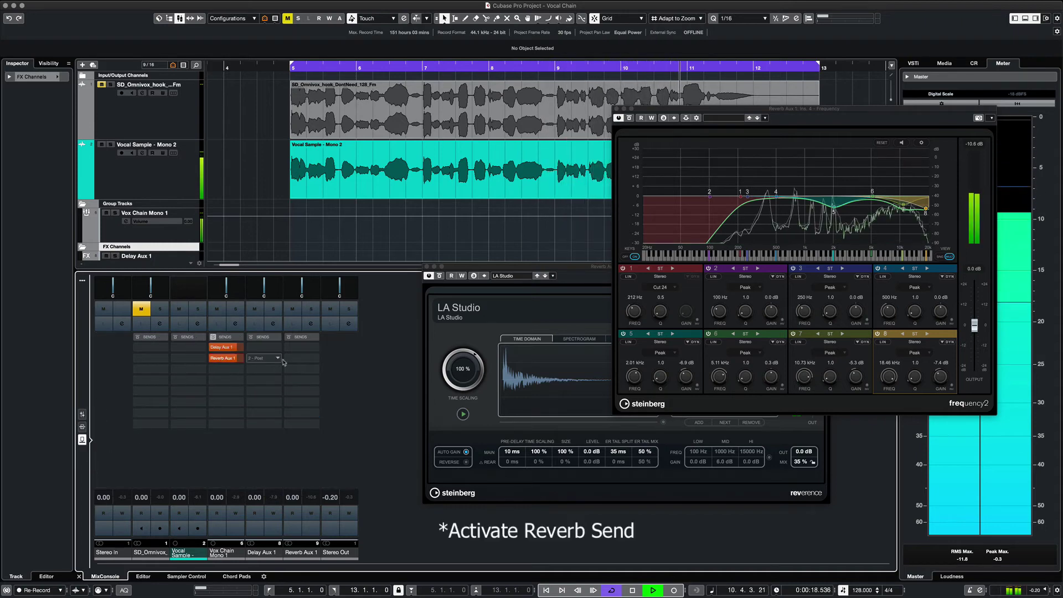
pyautogui.click(617, 108)
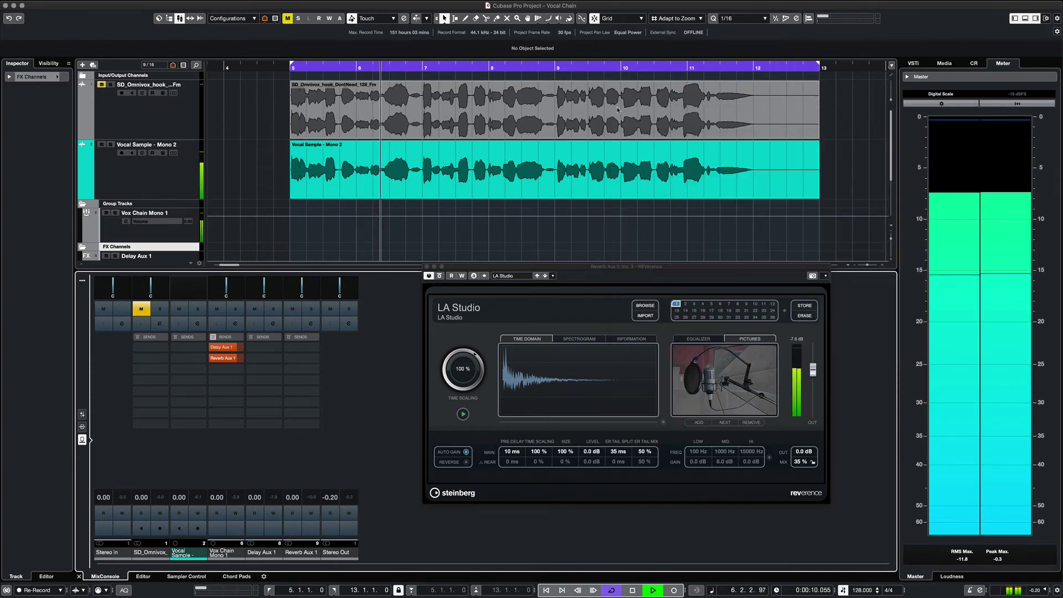
pyautogui.click(427, 266)
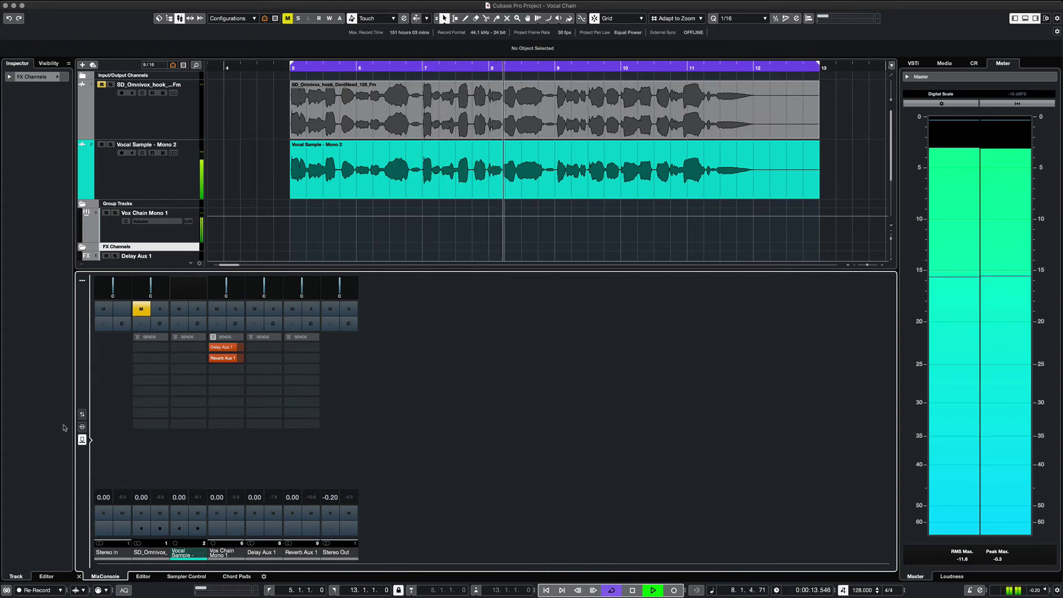
# Step: Show the MixConsole faders and meters and stop playback
pyautogui.click(82, 414)
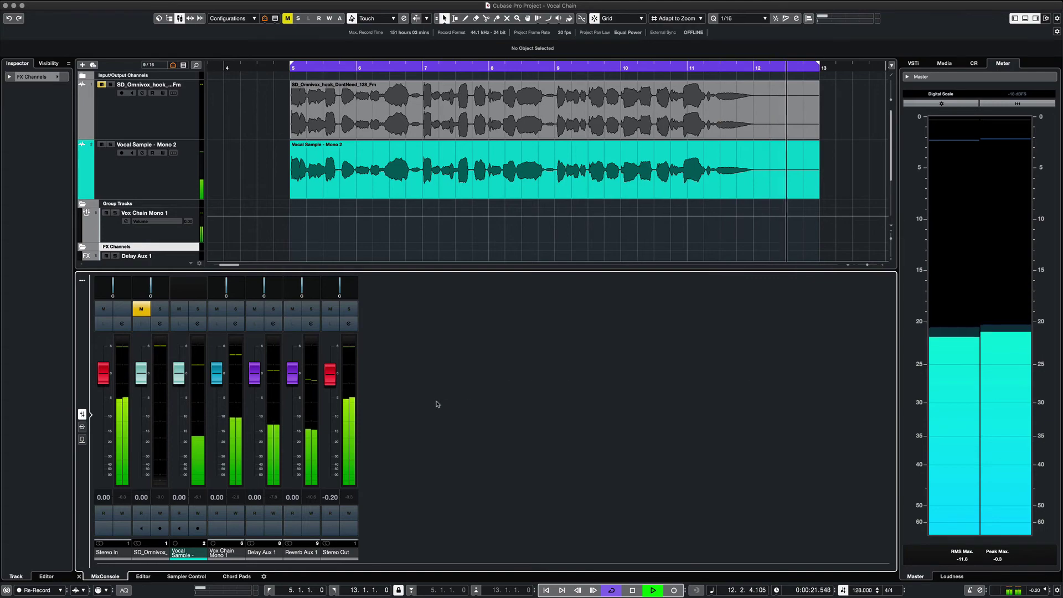
pyautogui.press('space')
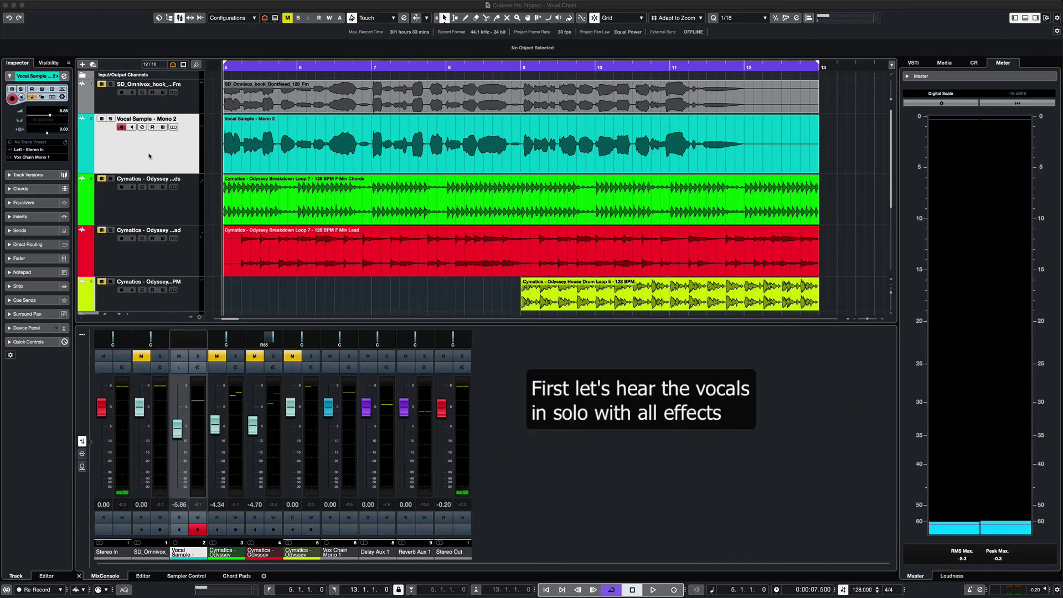
# Step: Play and stop the processed vocal on its own
pyautogui.click(126, 145)
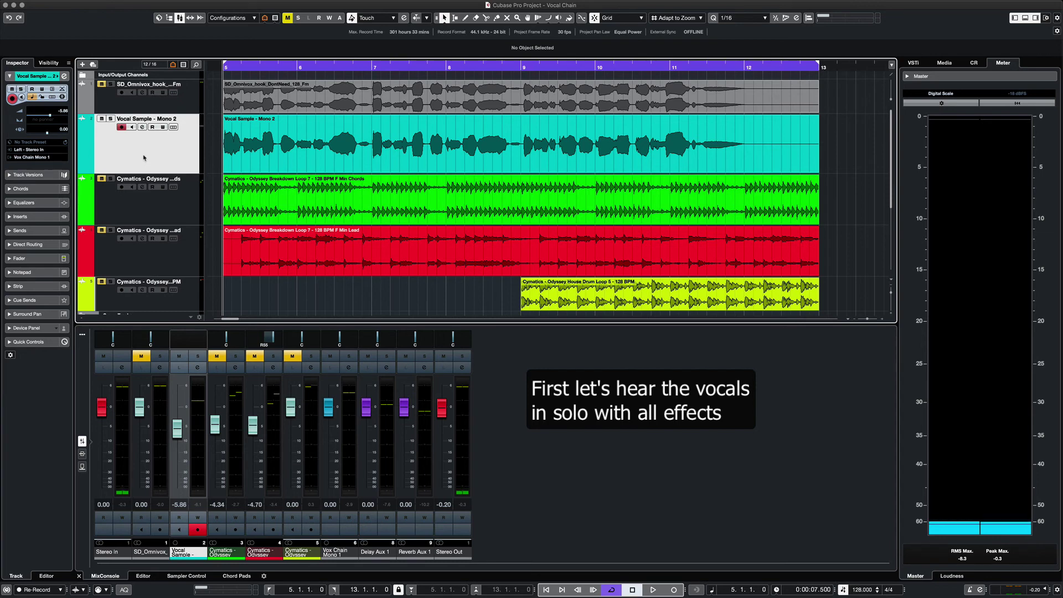
pyautogui.press('space')
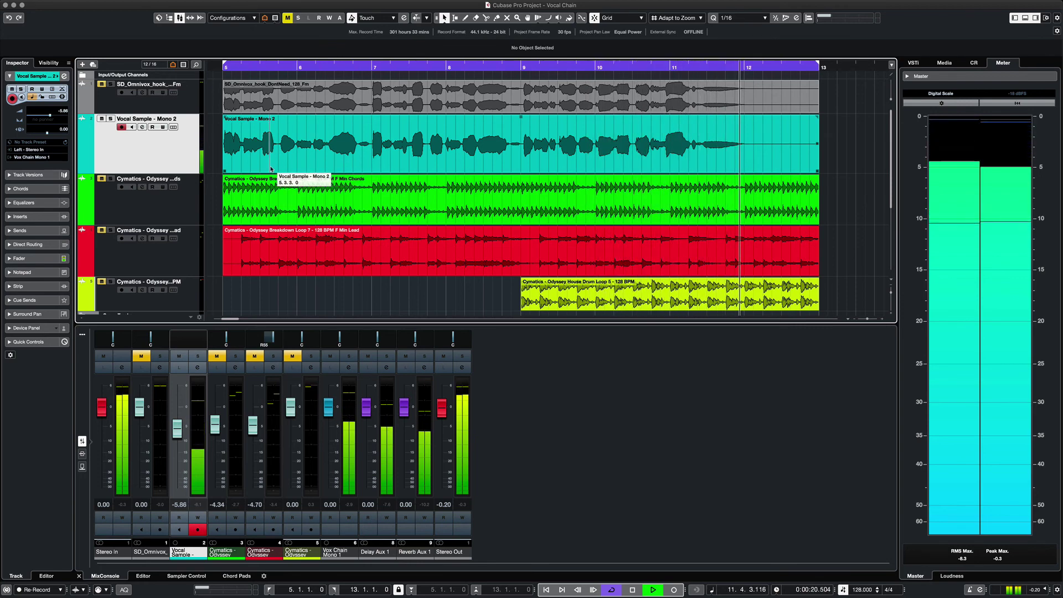
pyautogui.press('space')
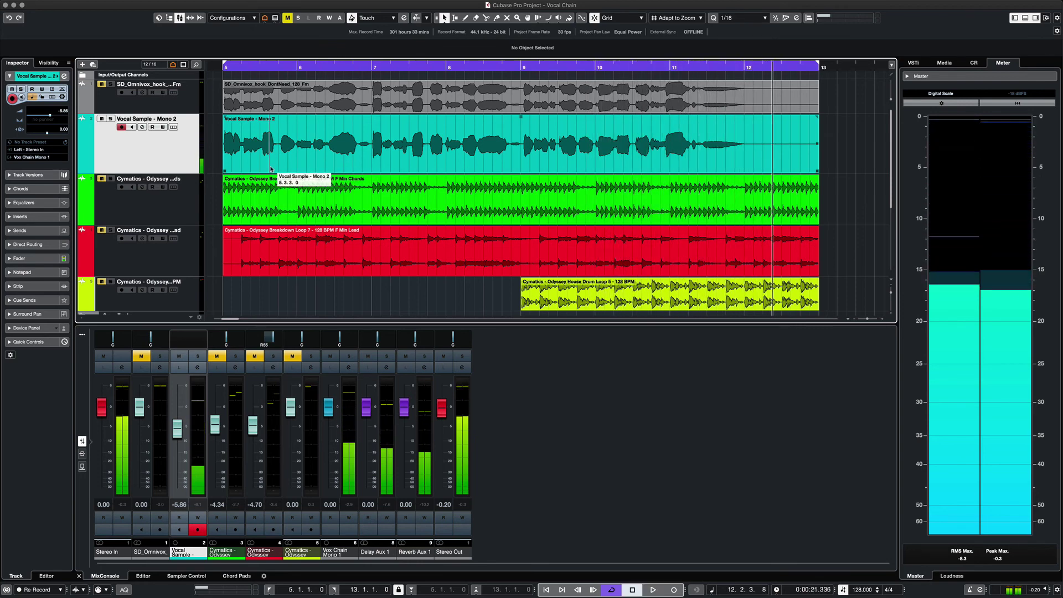
# Step: Unmute the Cymatics chords and lead tracks and play the full mix from bar 5
pyautogui.click(102, 179)
pyautogui.click(101, 230)
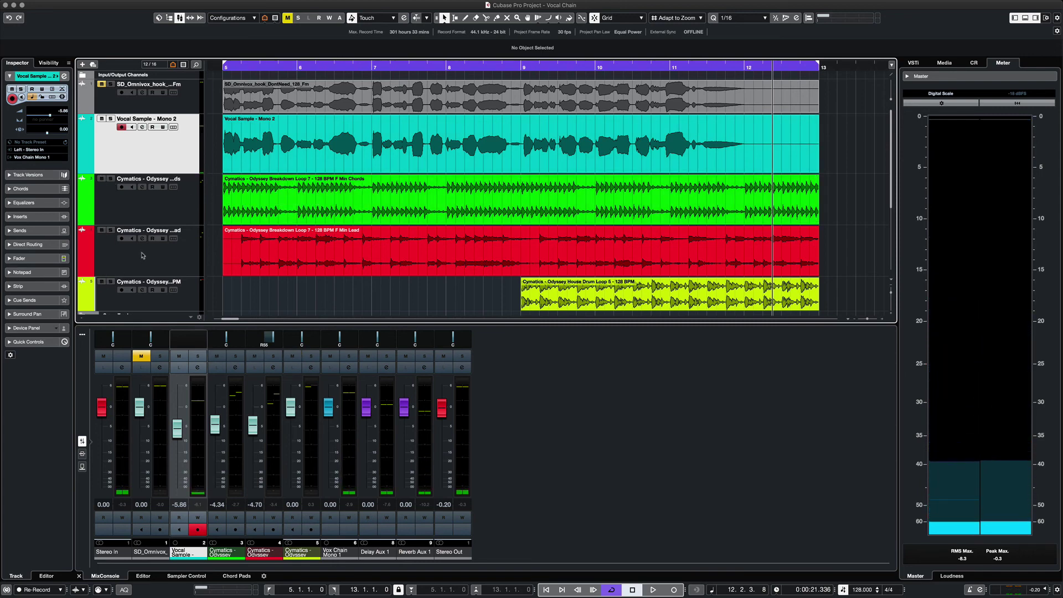
pyautogui.press('KP_1')
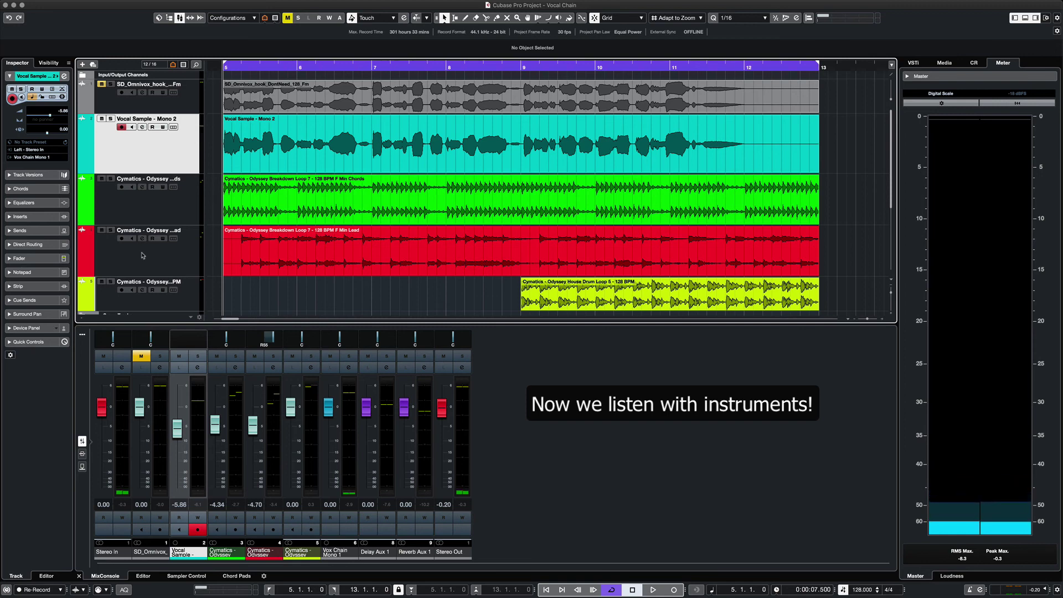
pyautogui.press('space')
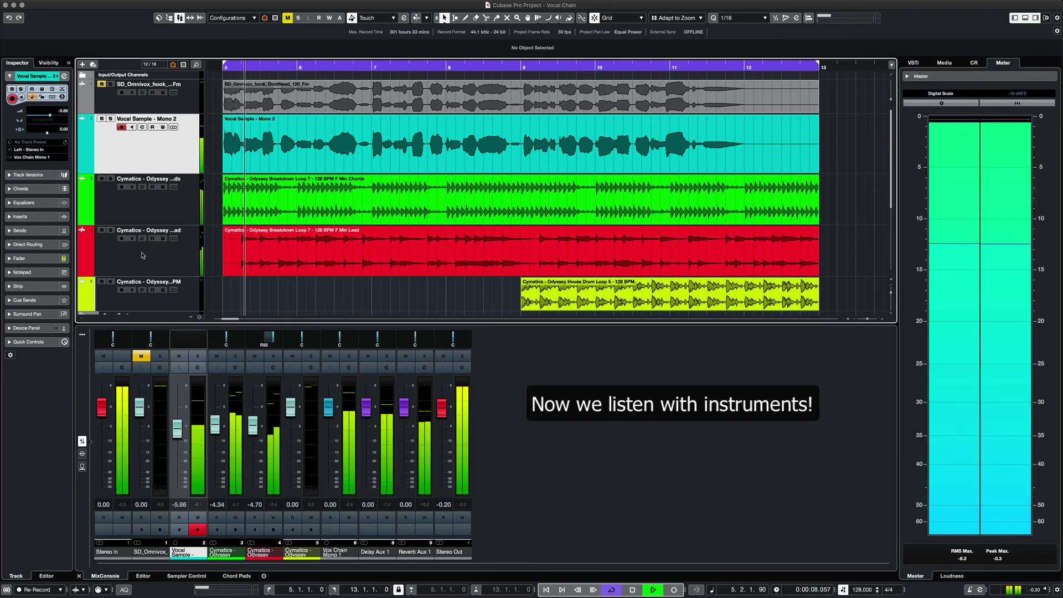